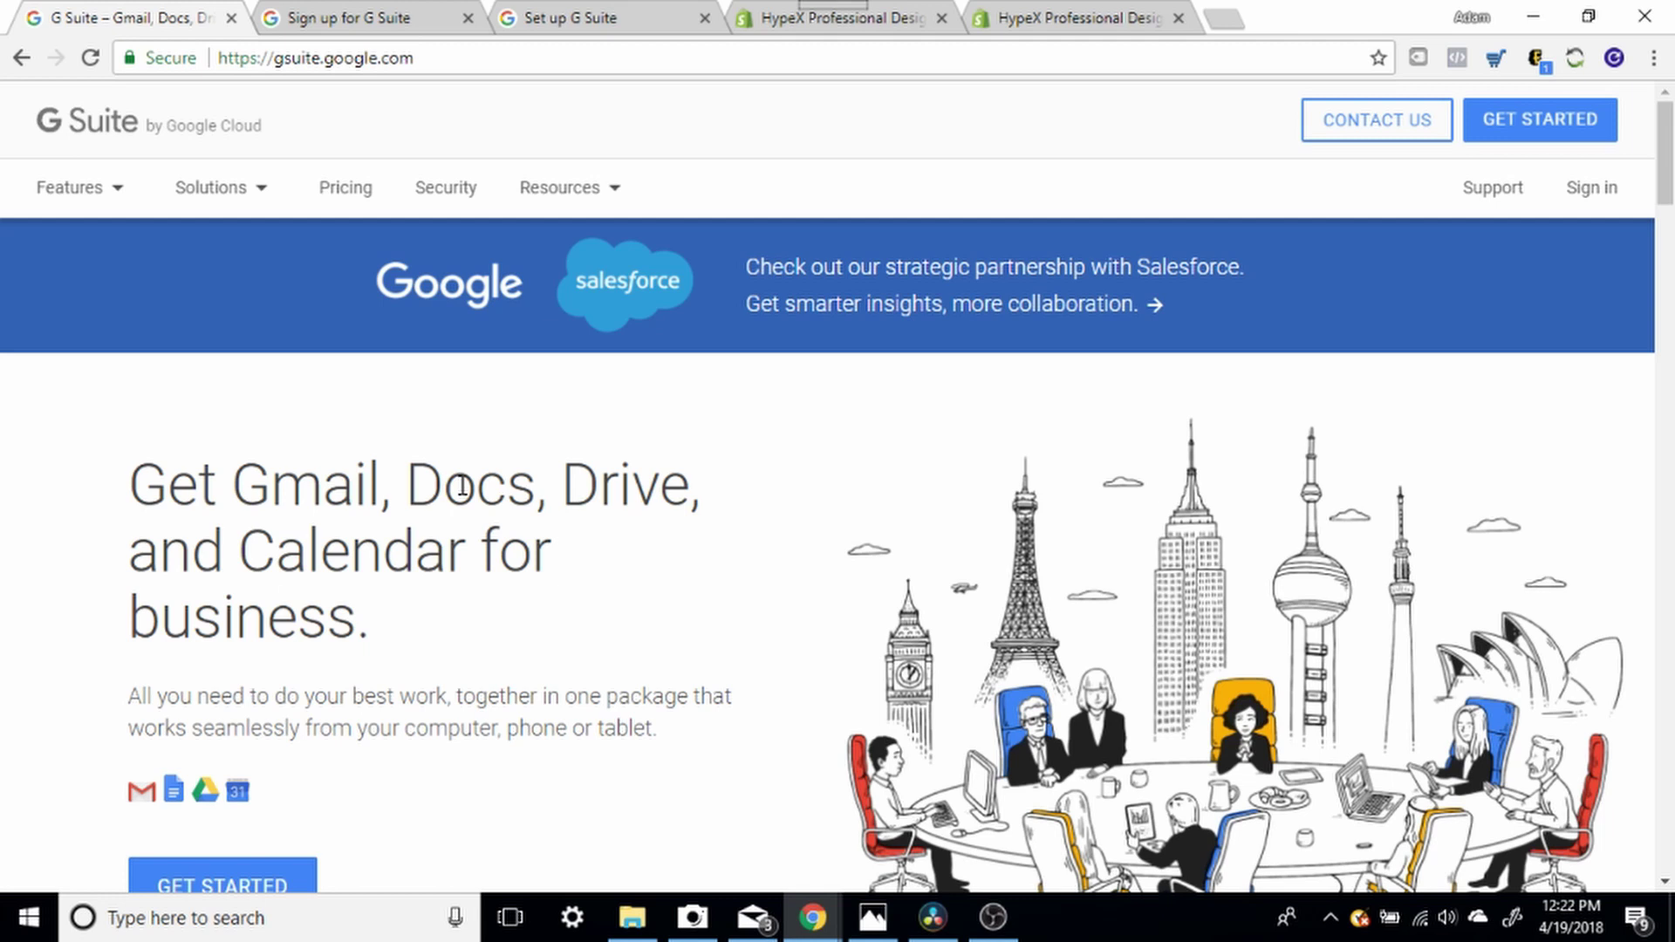
Highlight part of the G Suite homepage headline, then clear the selection
left_click_drag(407, 484, 537, 524)
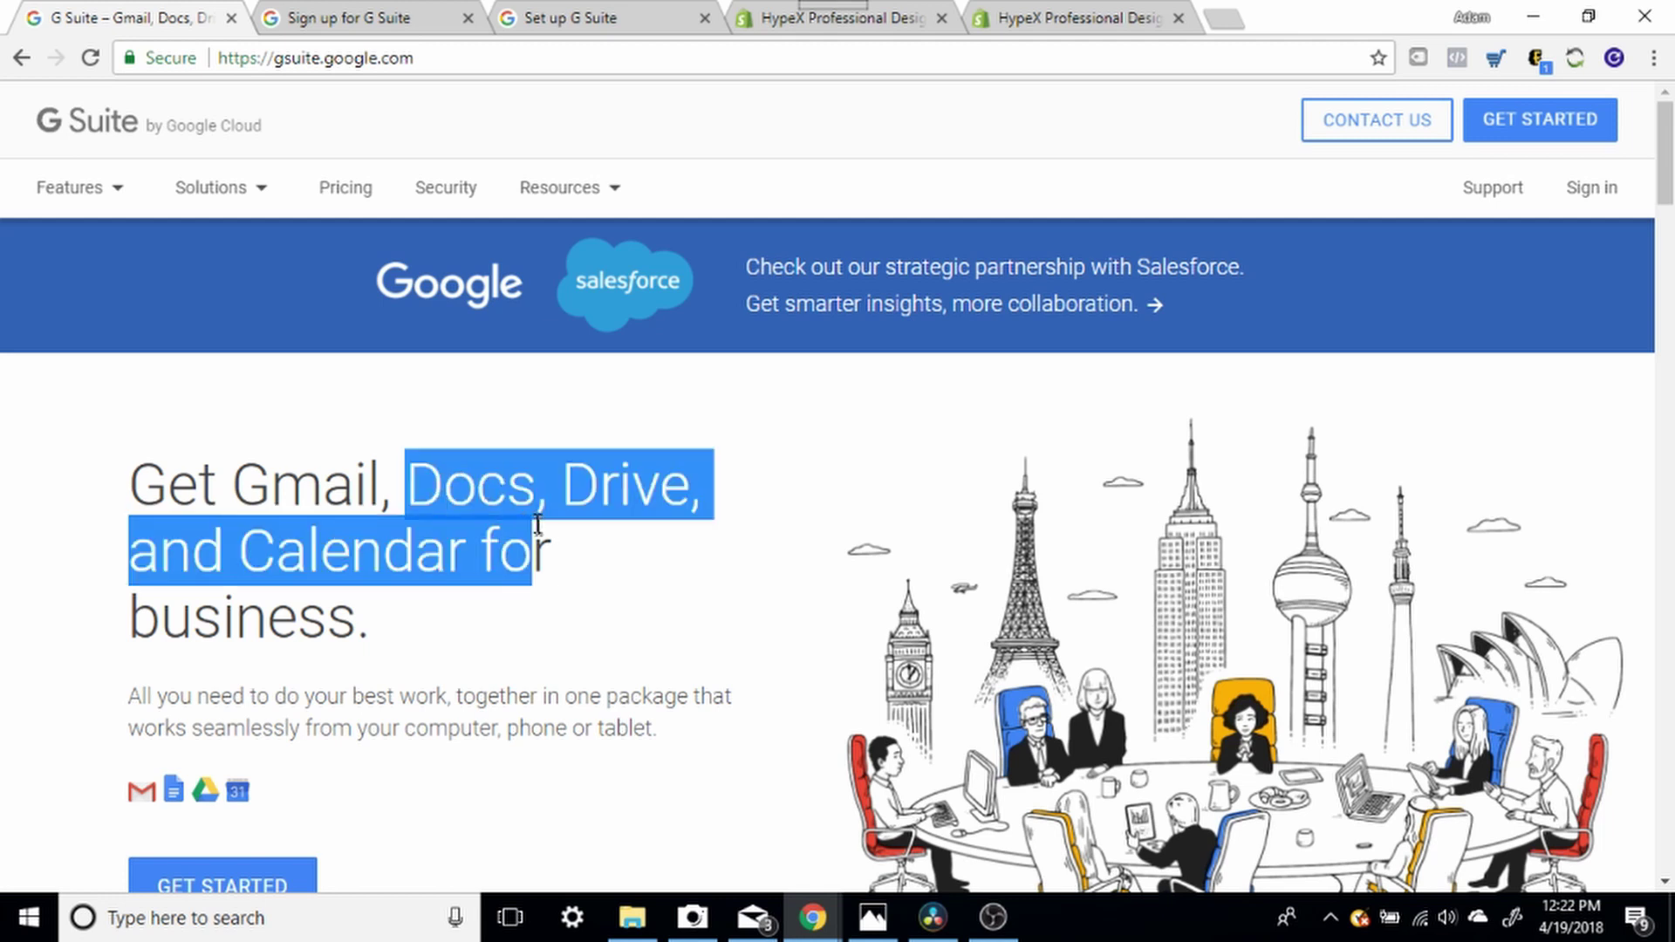
left_click(628, 595)
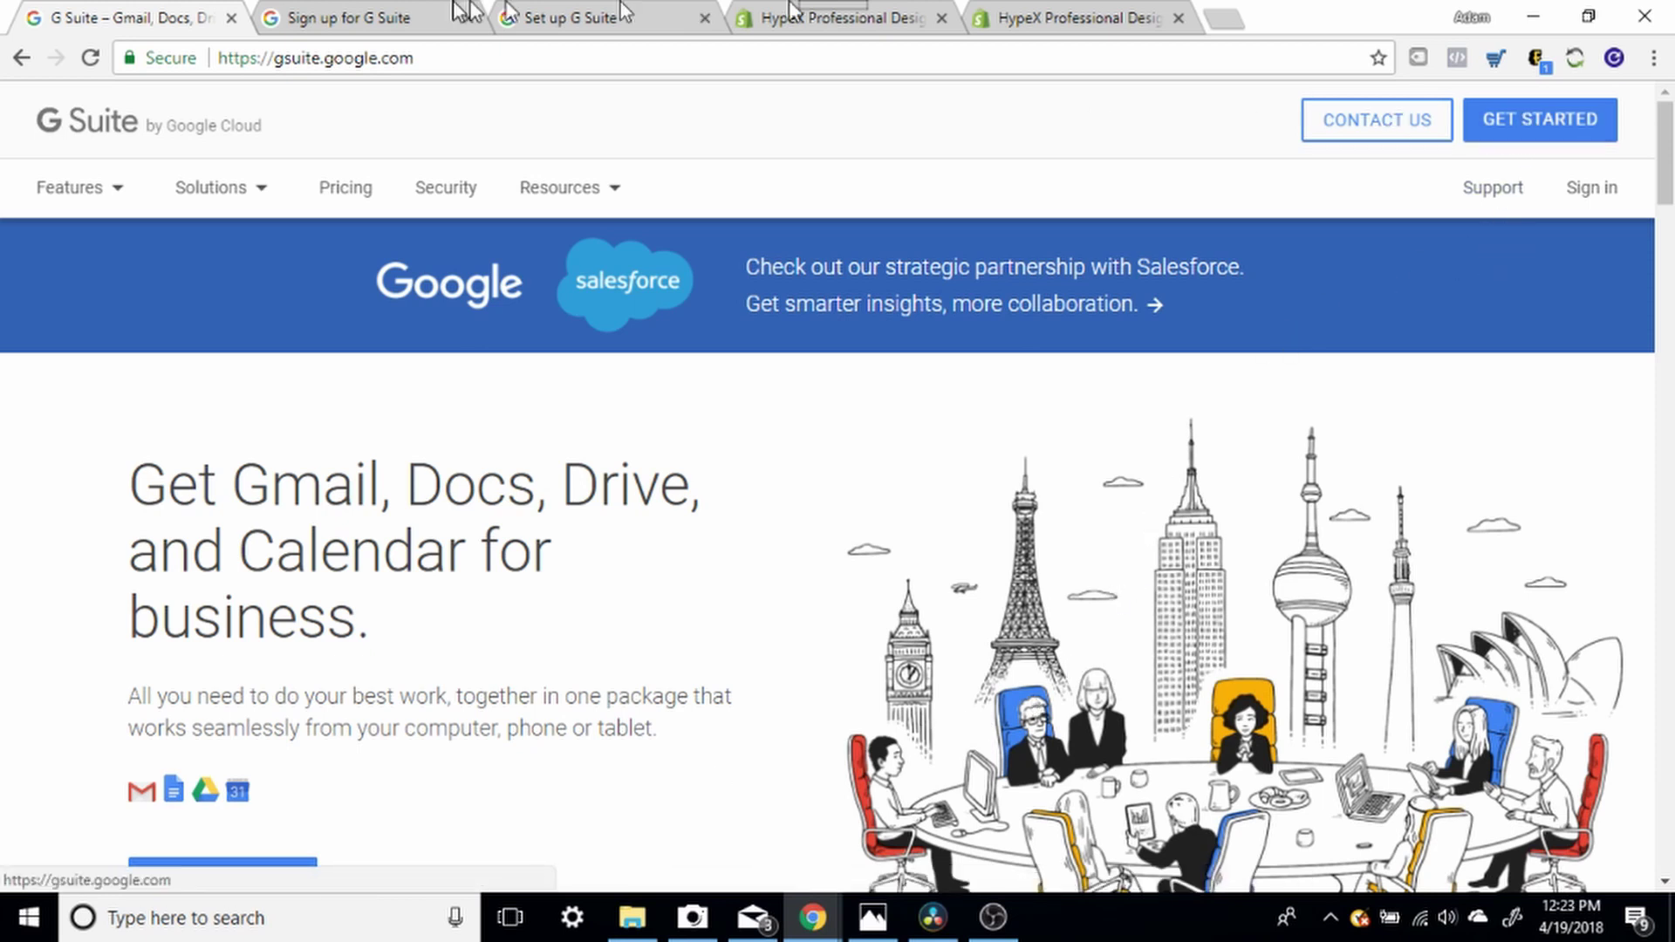
Switch to the G Suite sign-up tab and scroll through the business name, employee and country form
left_click(281, 15)
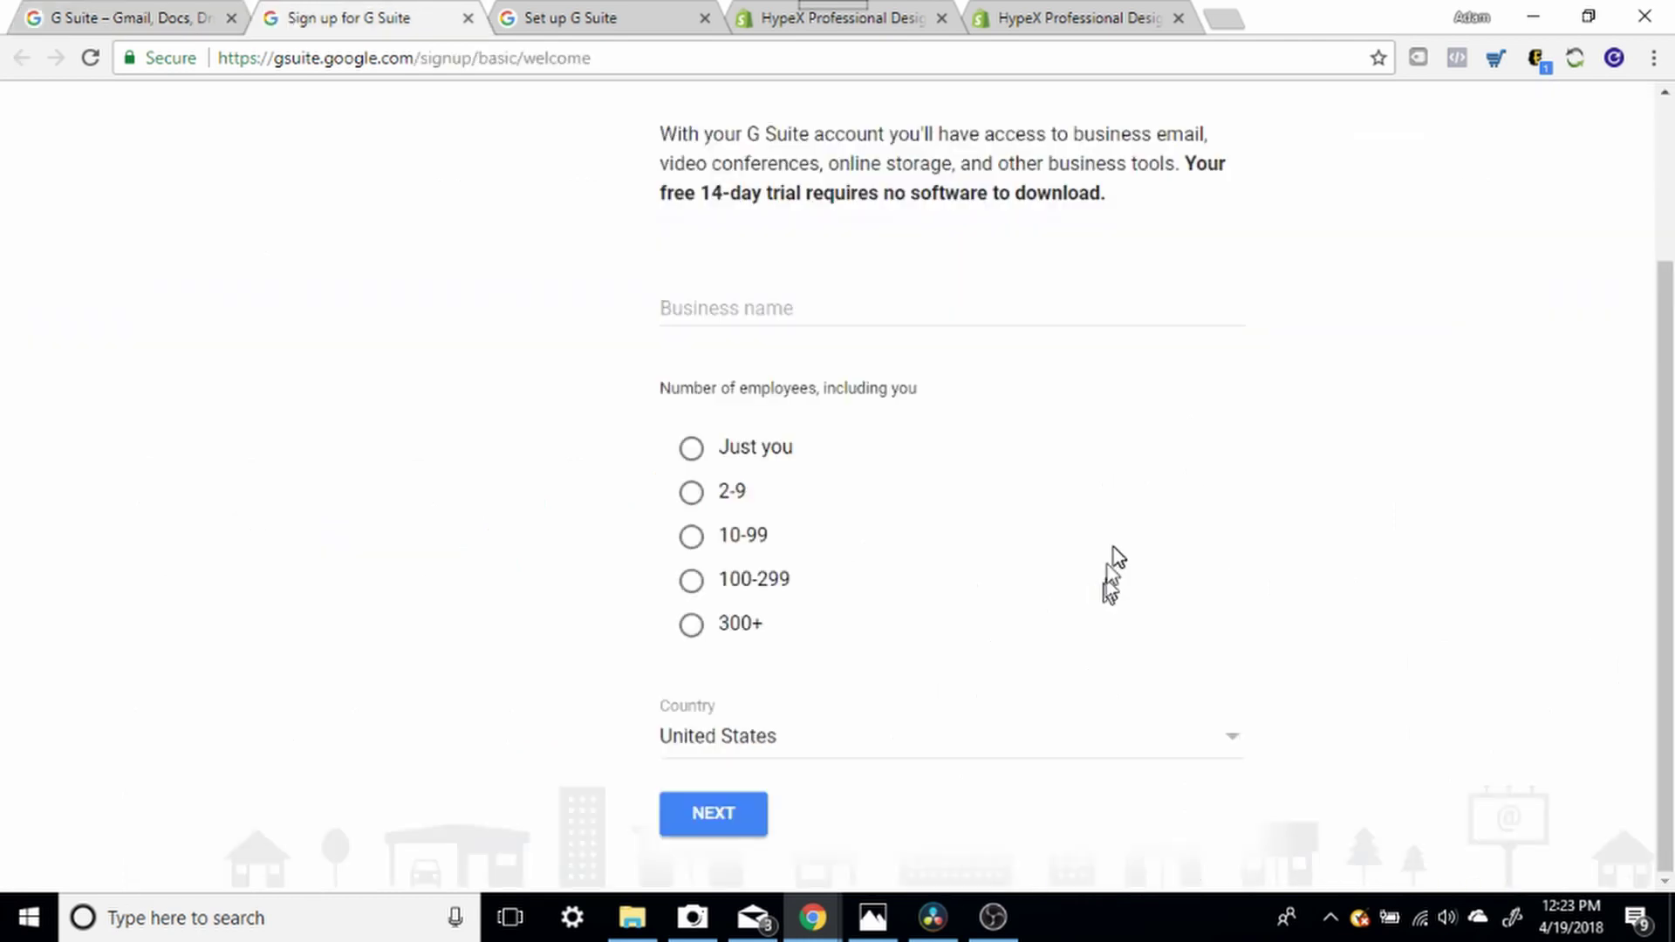
scroll(1116, 576, "up", 1)
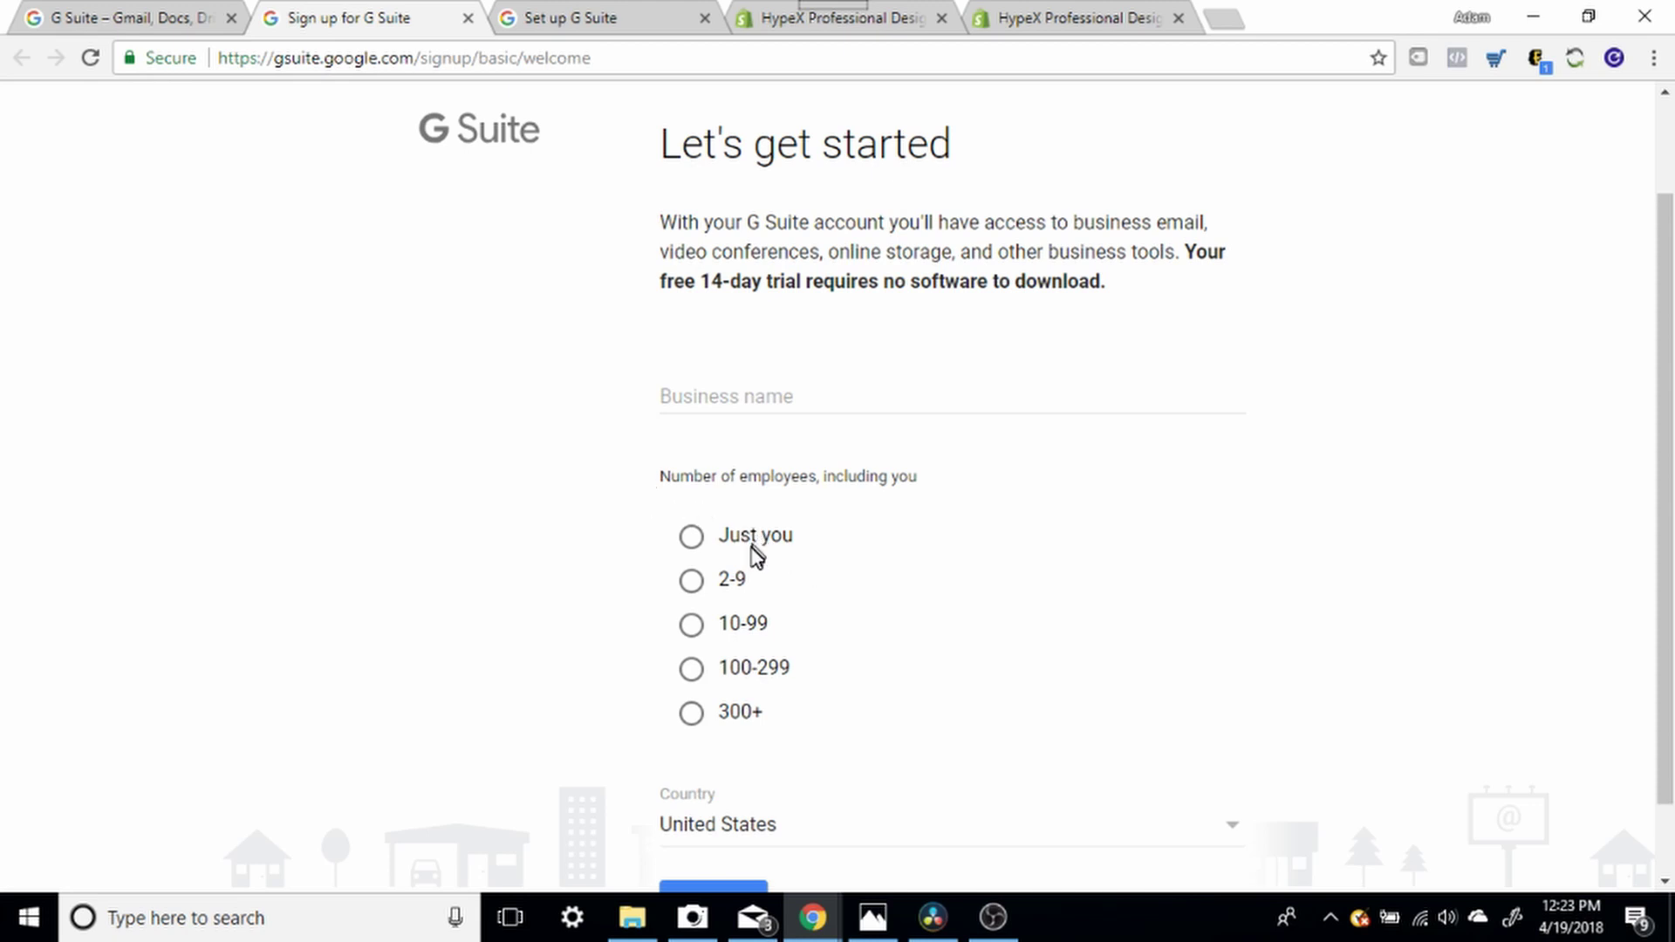
scroll(819, 680, "down", 1)
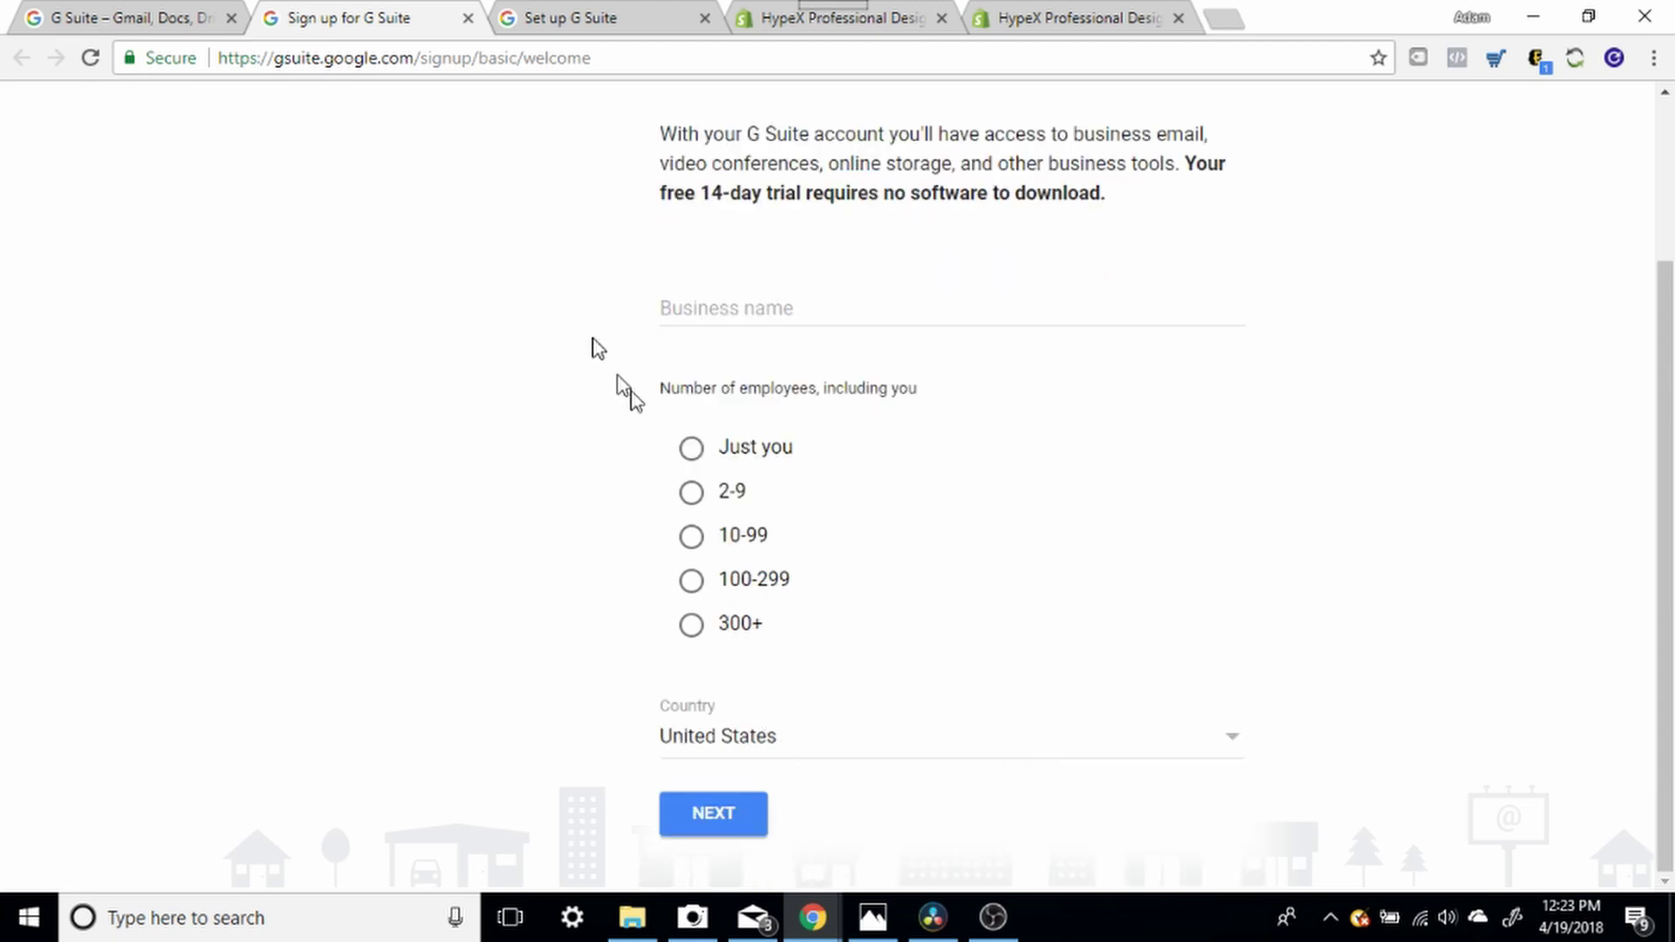
Switch to the Set up G Suite page for ushuck.com and scroll through its domain-verification checklist
left_click(542, 16)
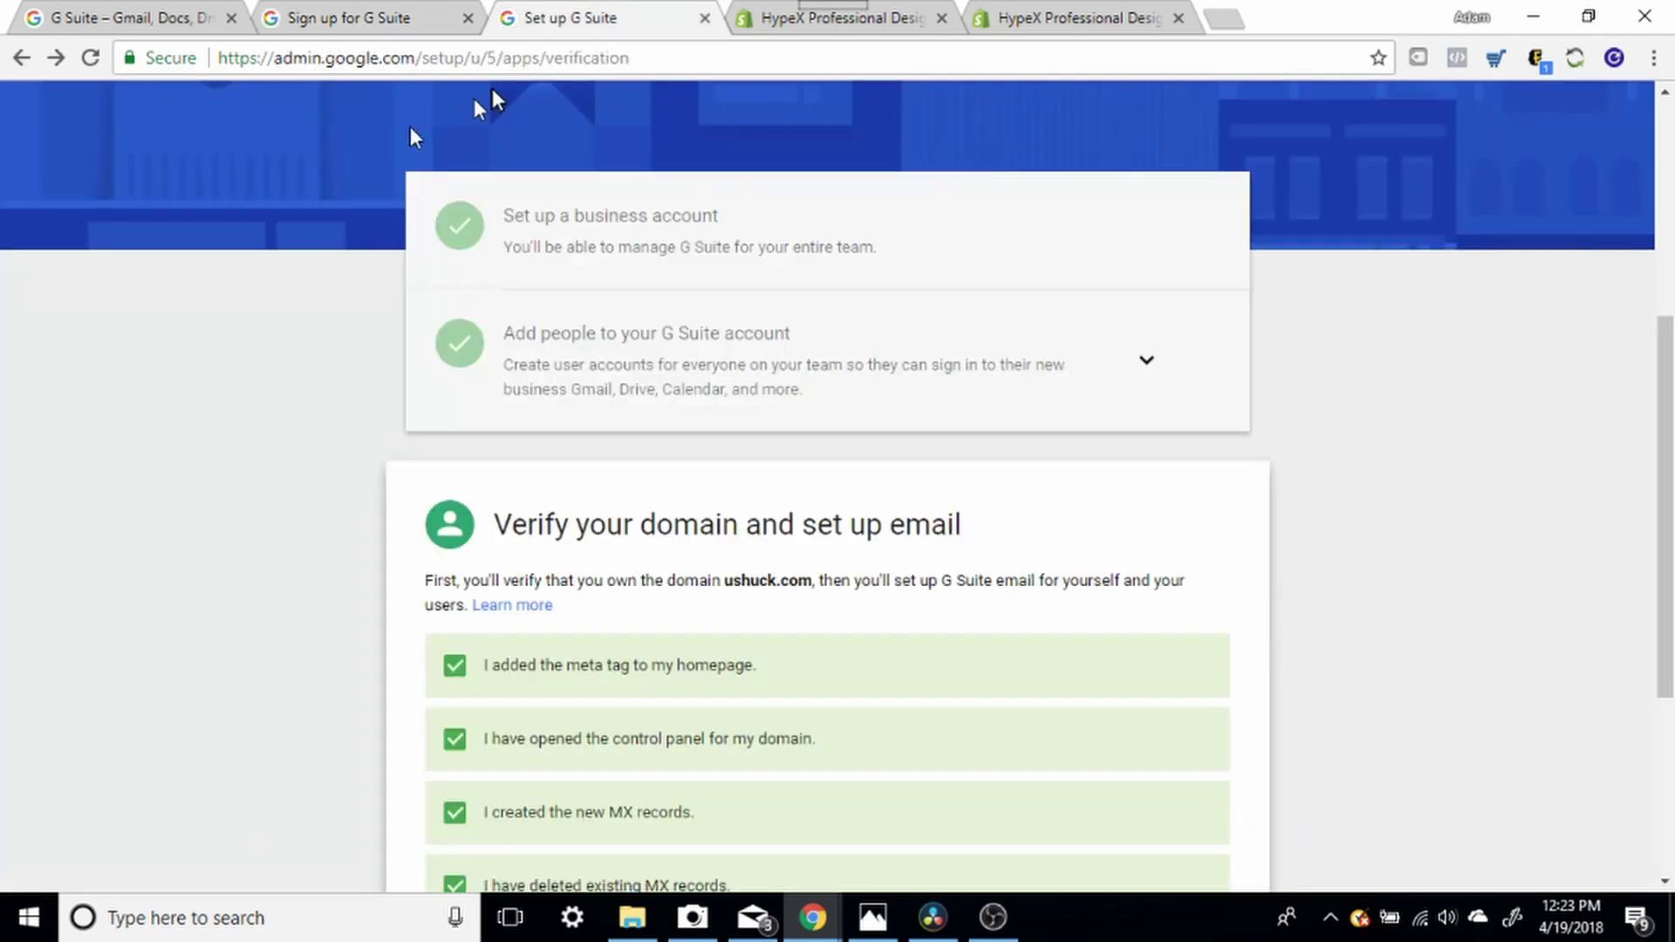
scroll(1577, 751, "up", 5)
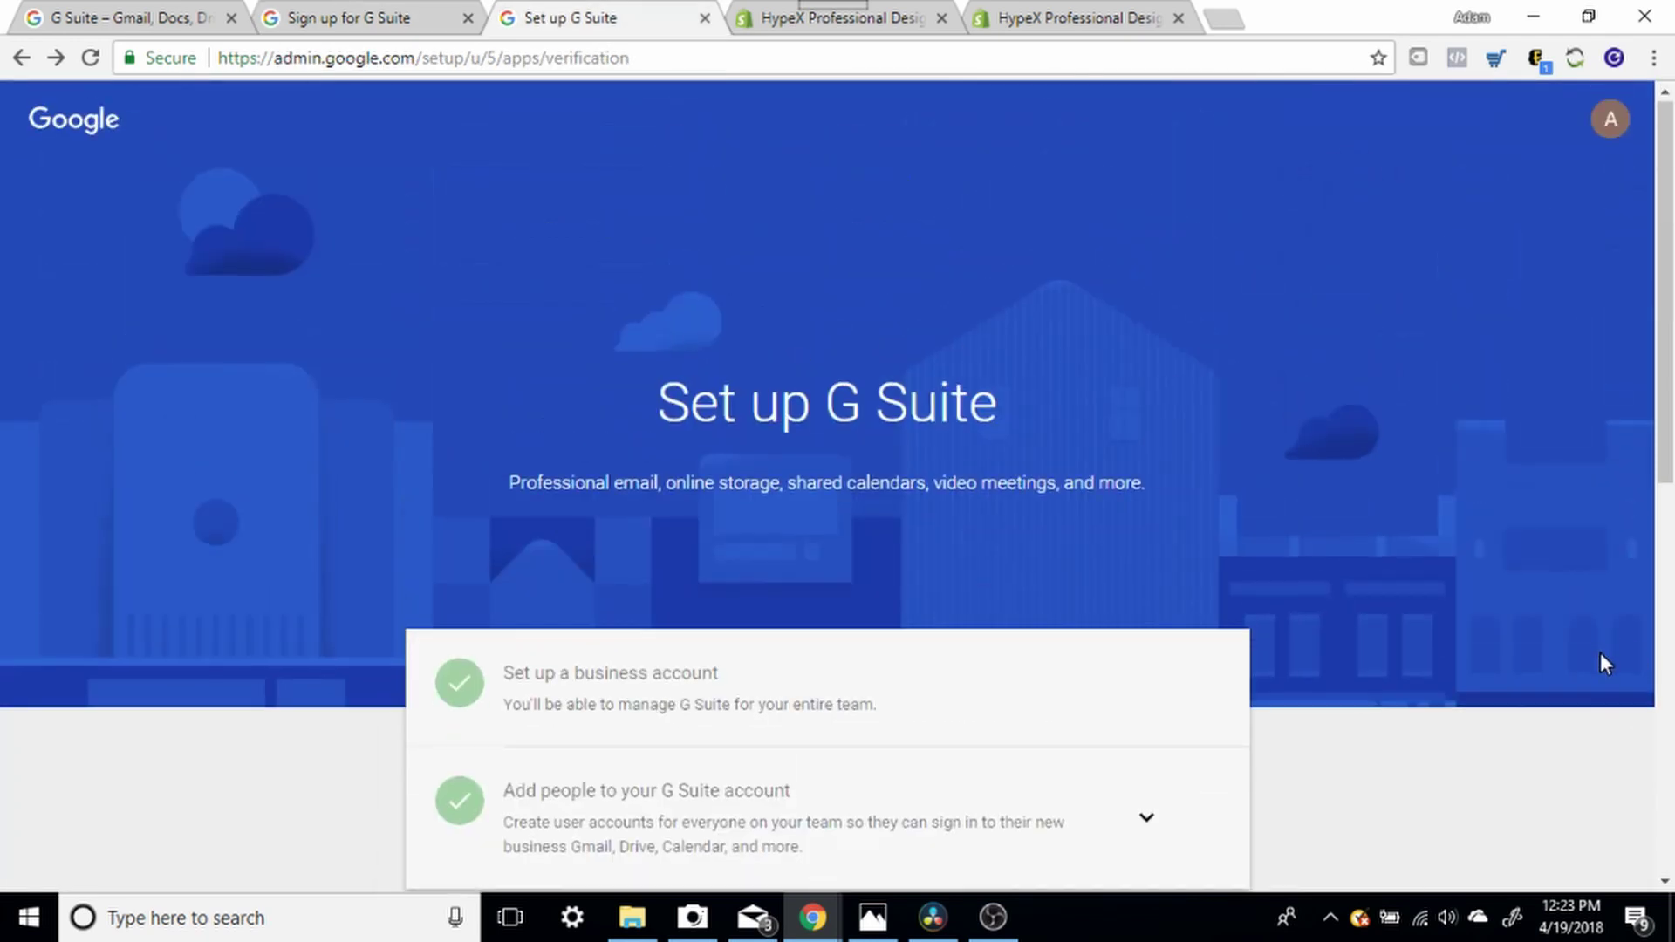
scroll(1600, 654, "down", 4)
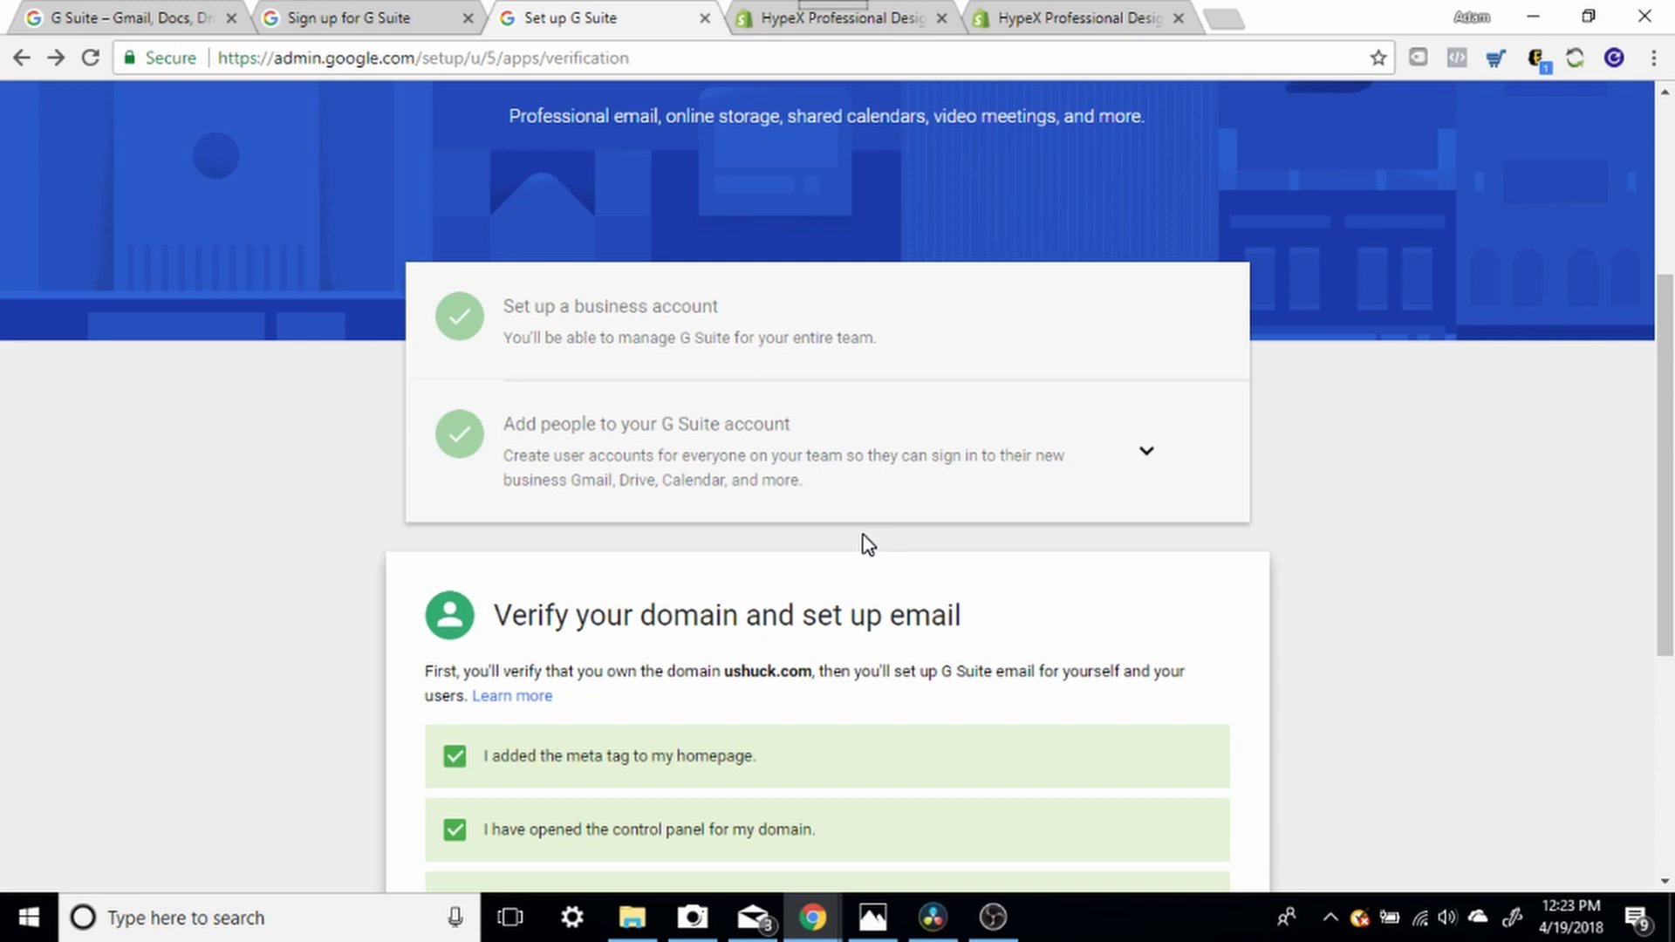
scroll(868, 543, "up", 1)
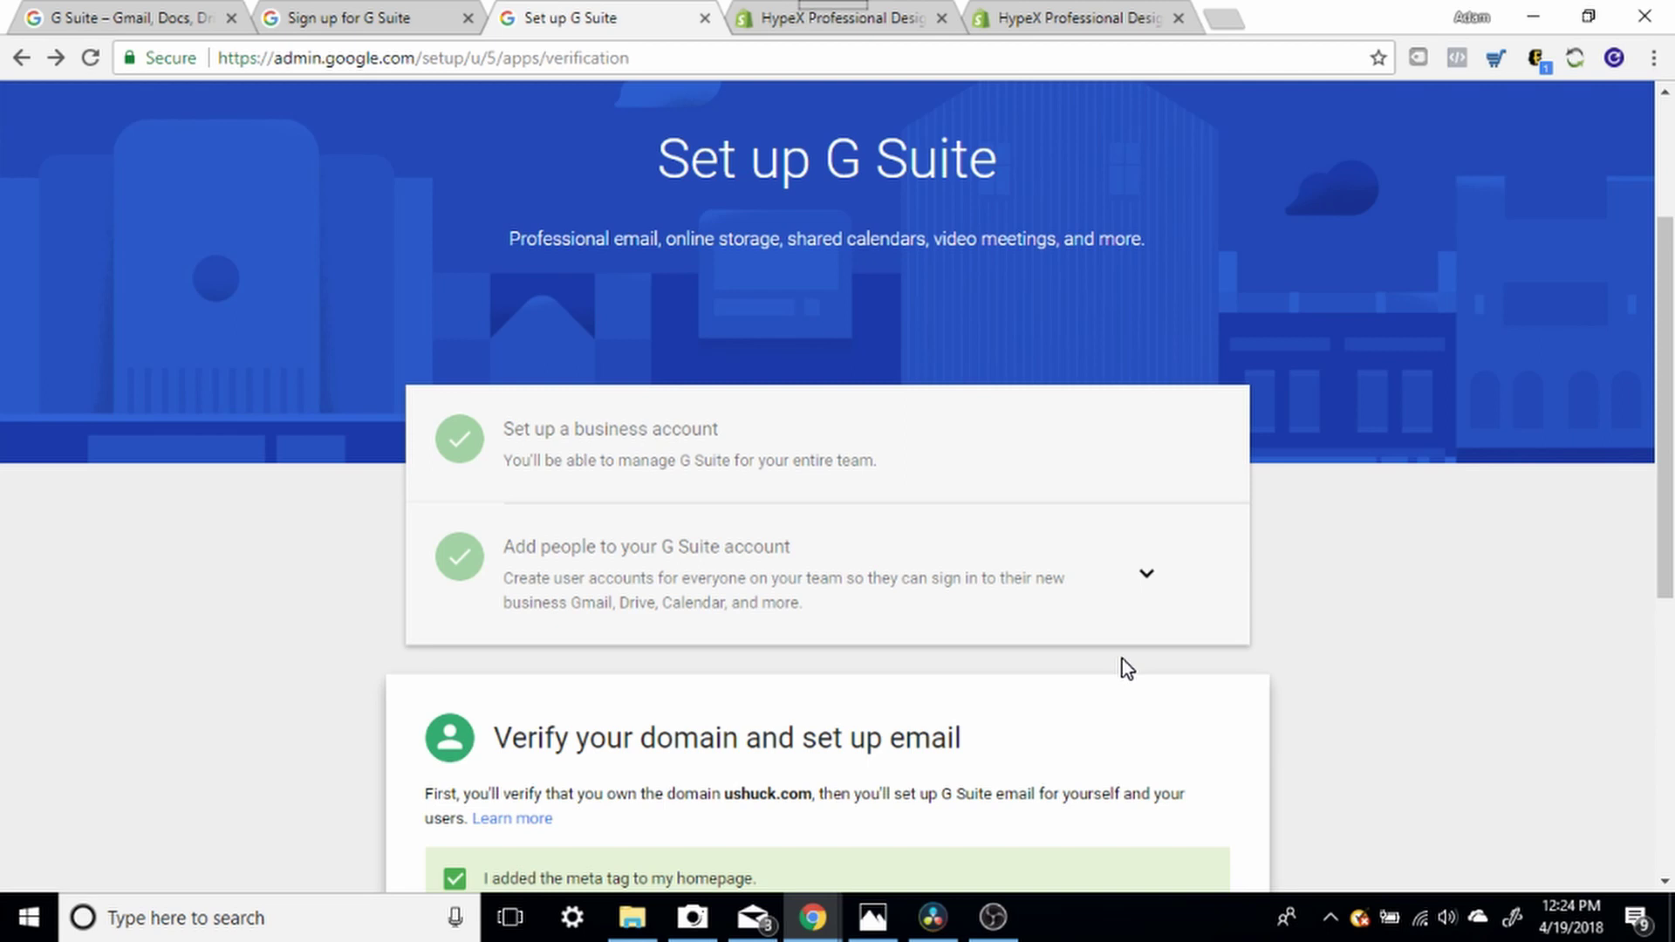
scroll(643, 273, "down", 4)
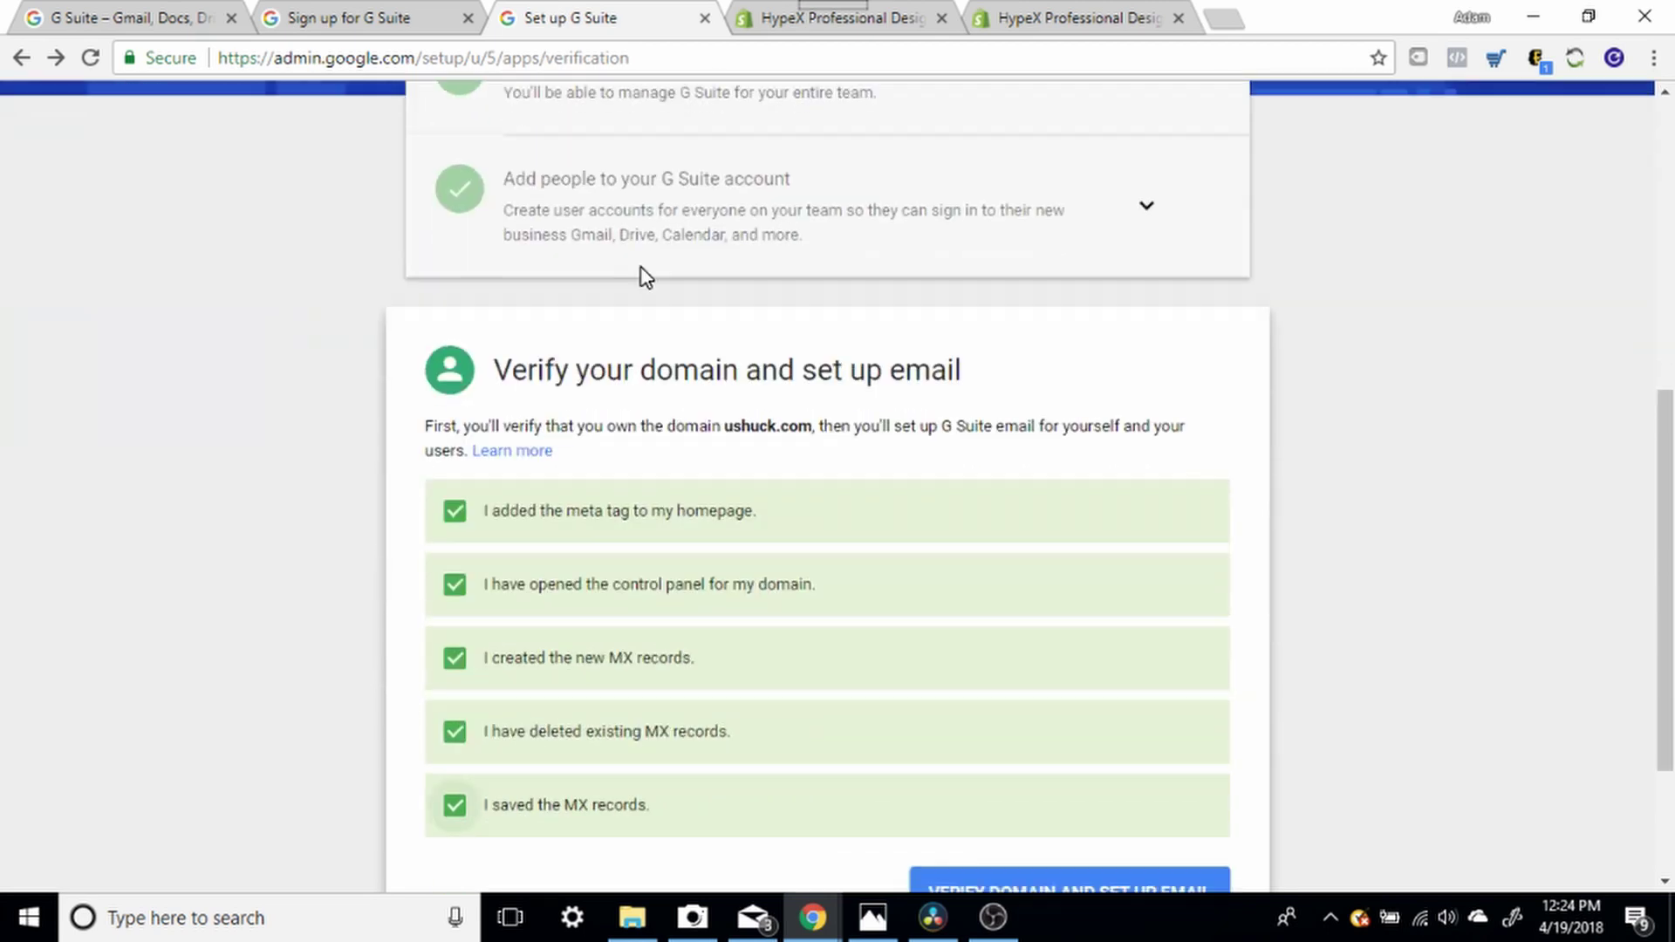
scroll(1343, 724, "up", 3)
scroll(1108, 454, "down", 1)
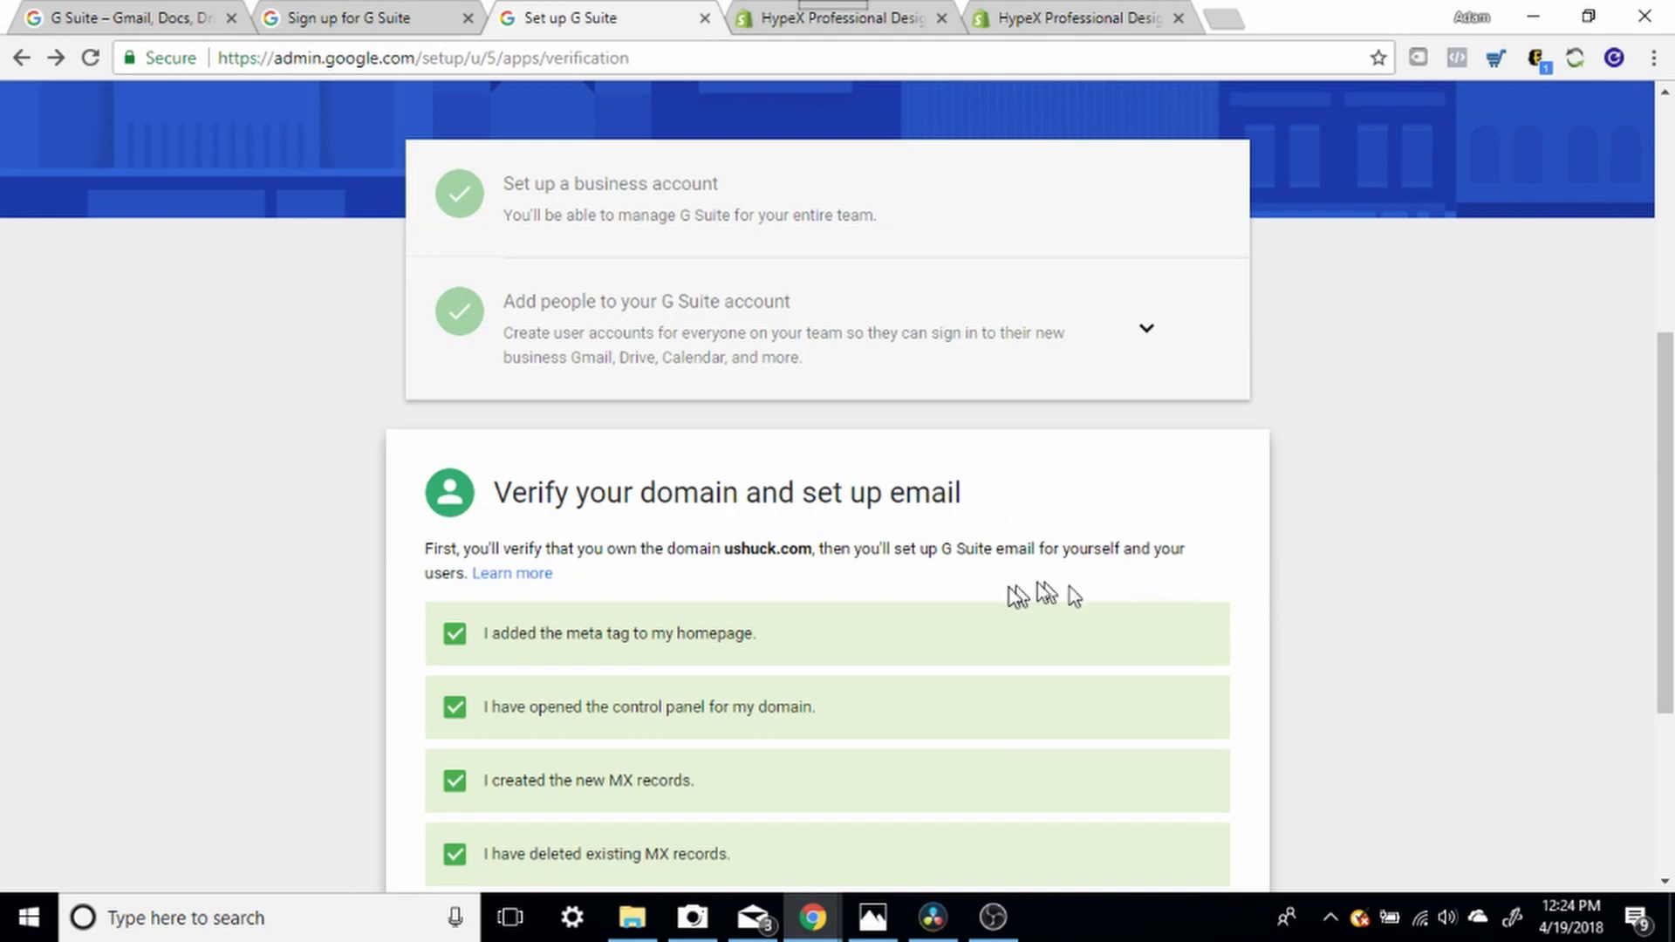
Untick the meta tag checklist item and highlight part of the revealed verification meta tag
left_click(453, 637)
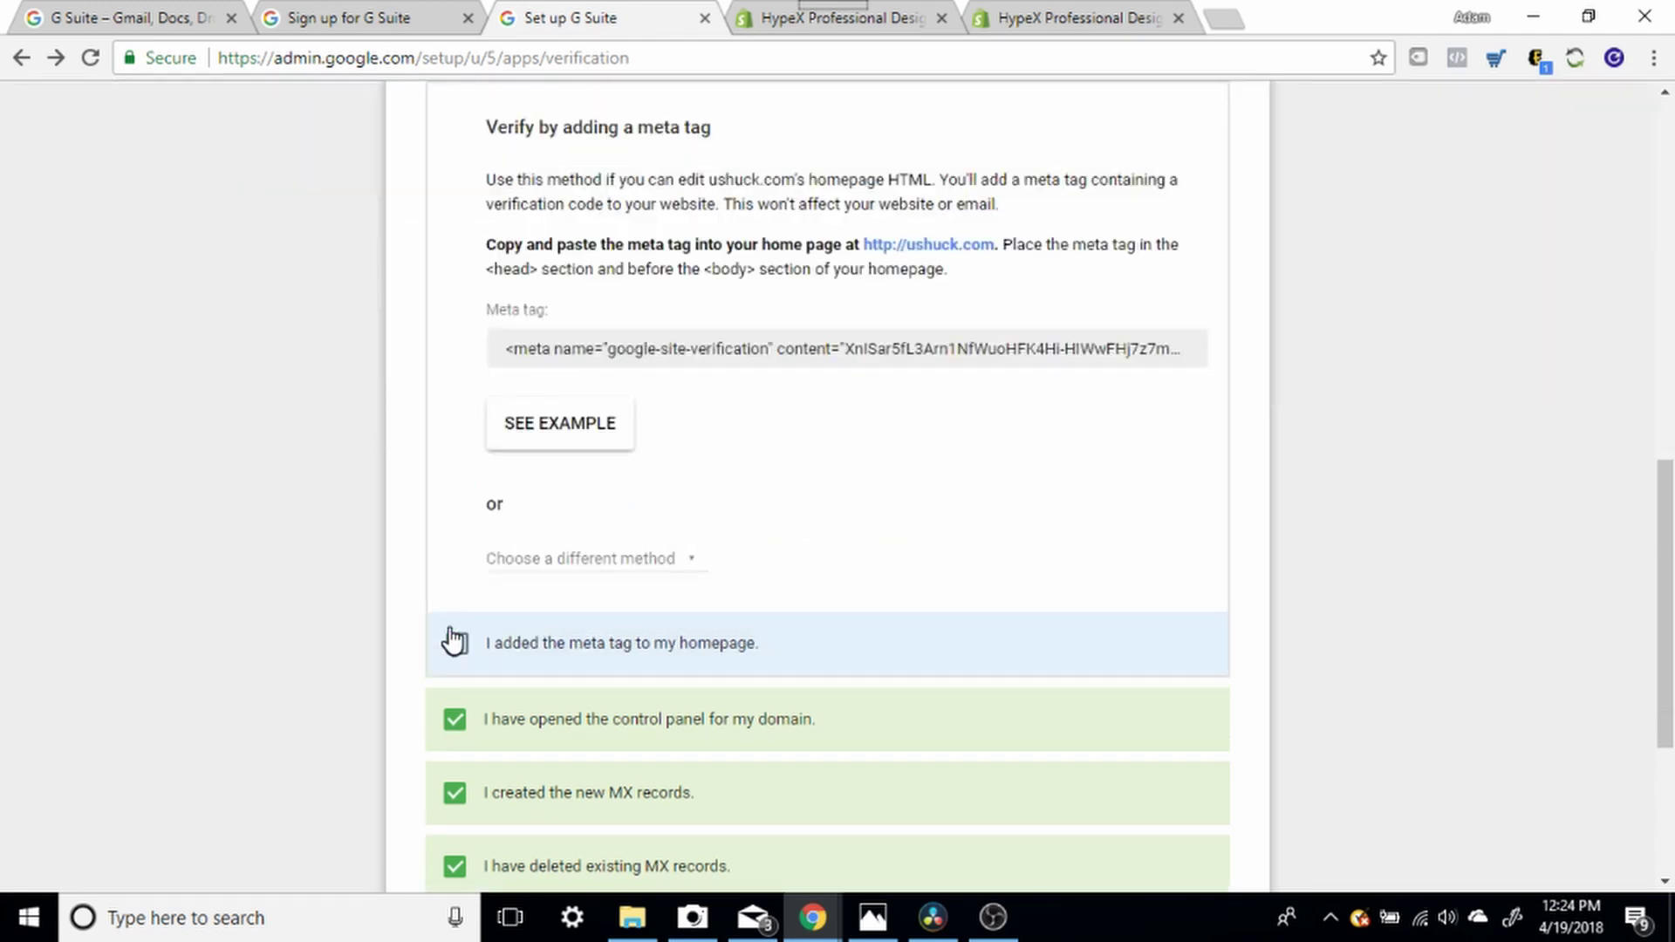
scroll(854, 529, "up", 3)
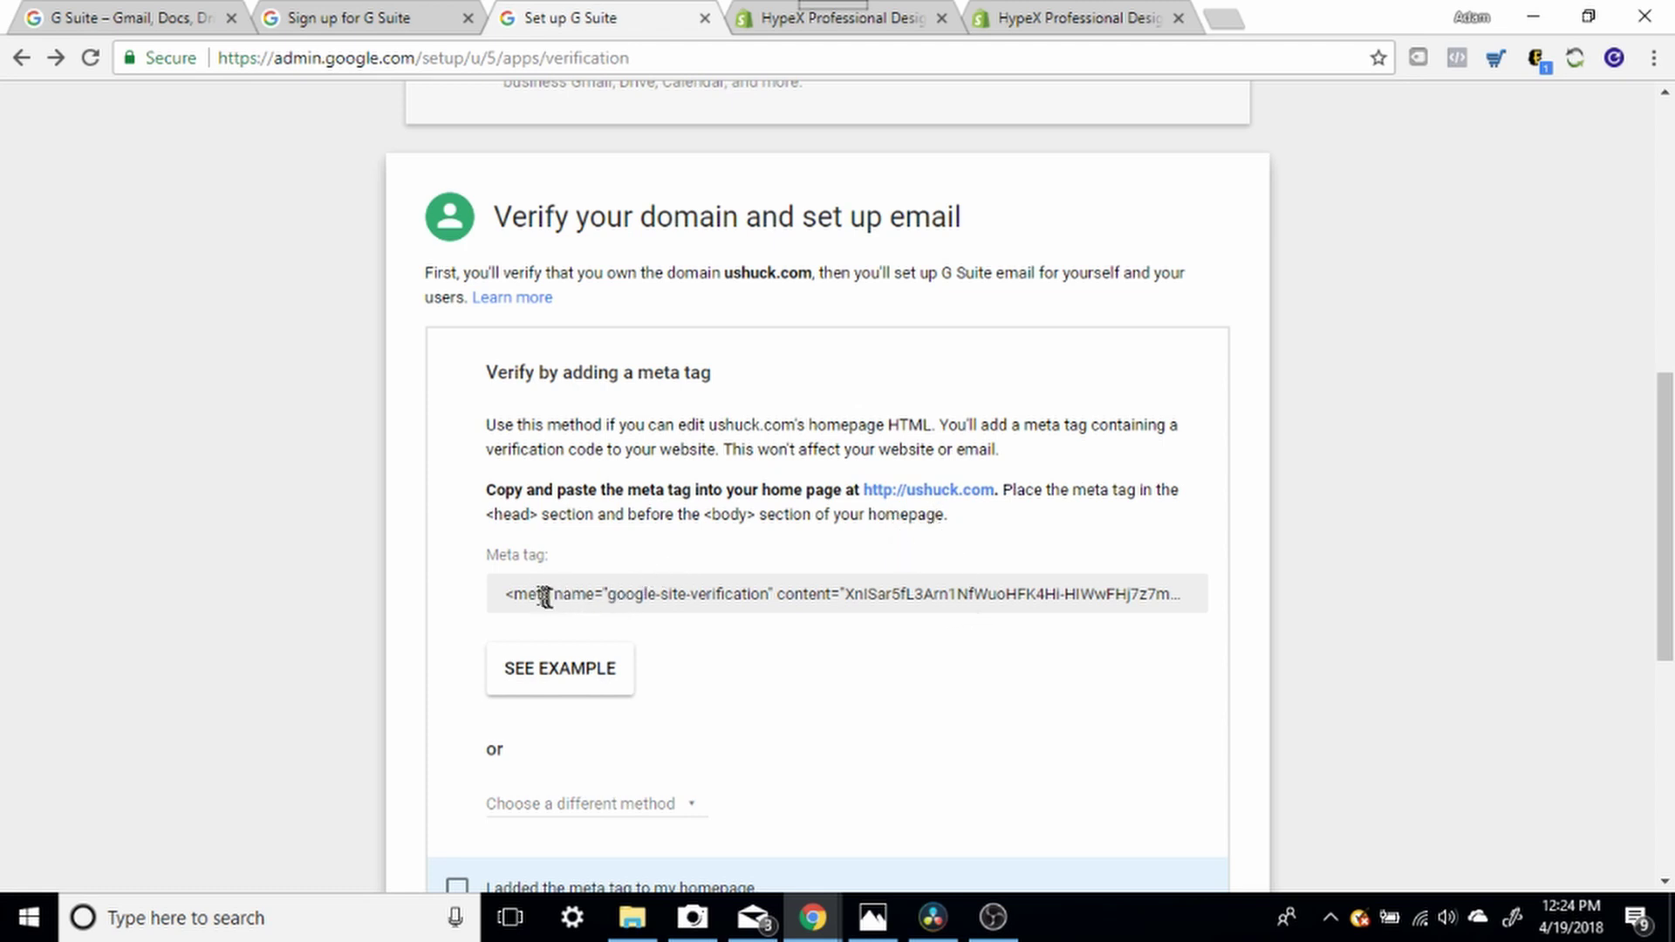
left_click_drag(543, 595, 941, 632)
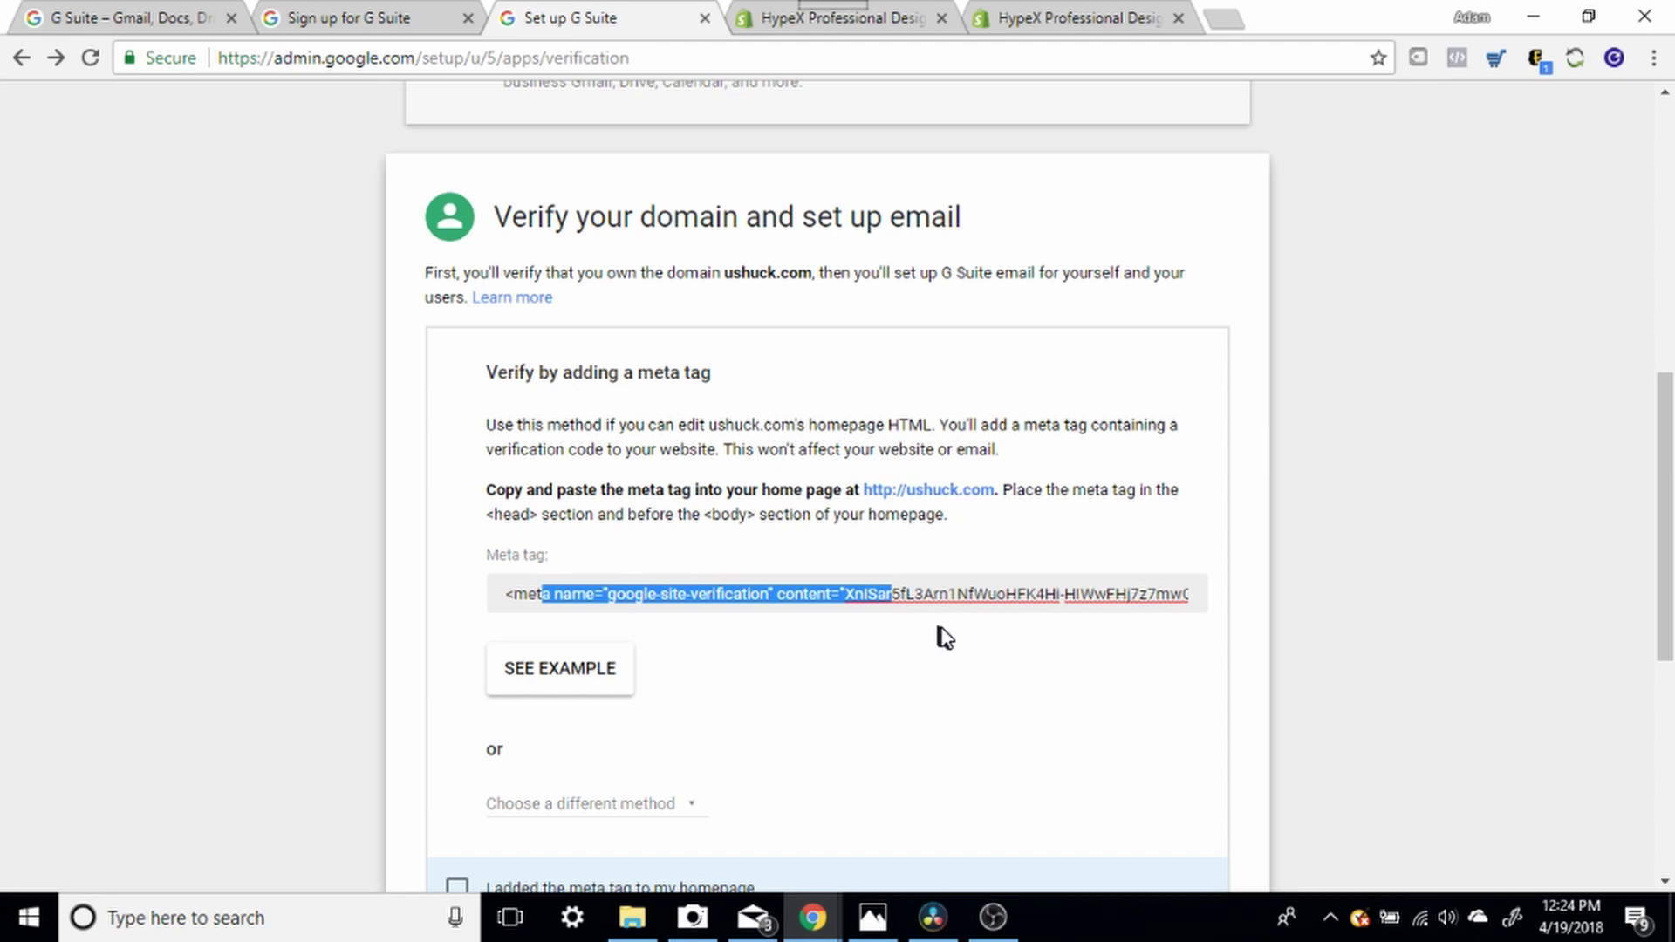
scroll(965, 684, "down", 3)
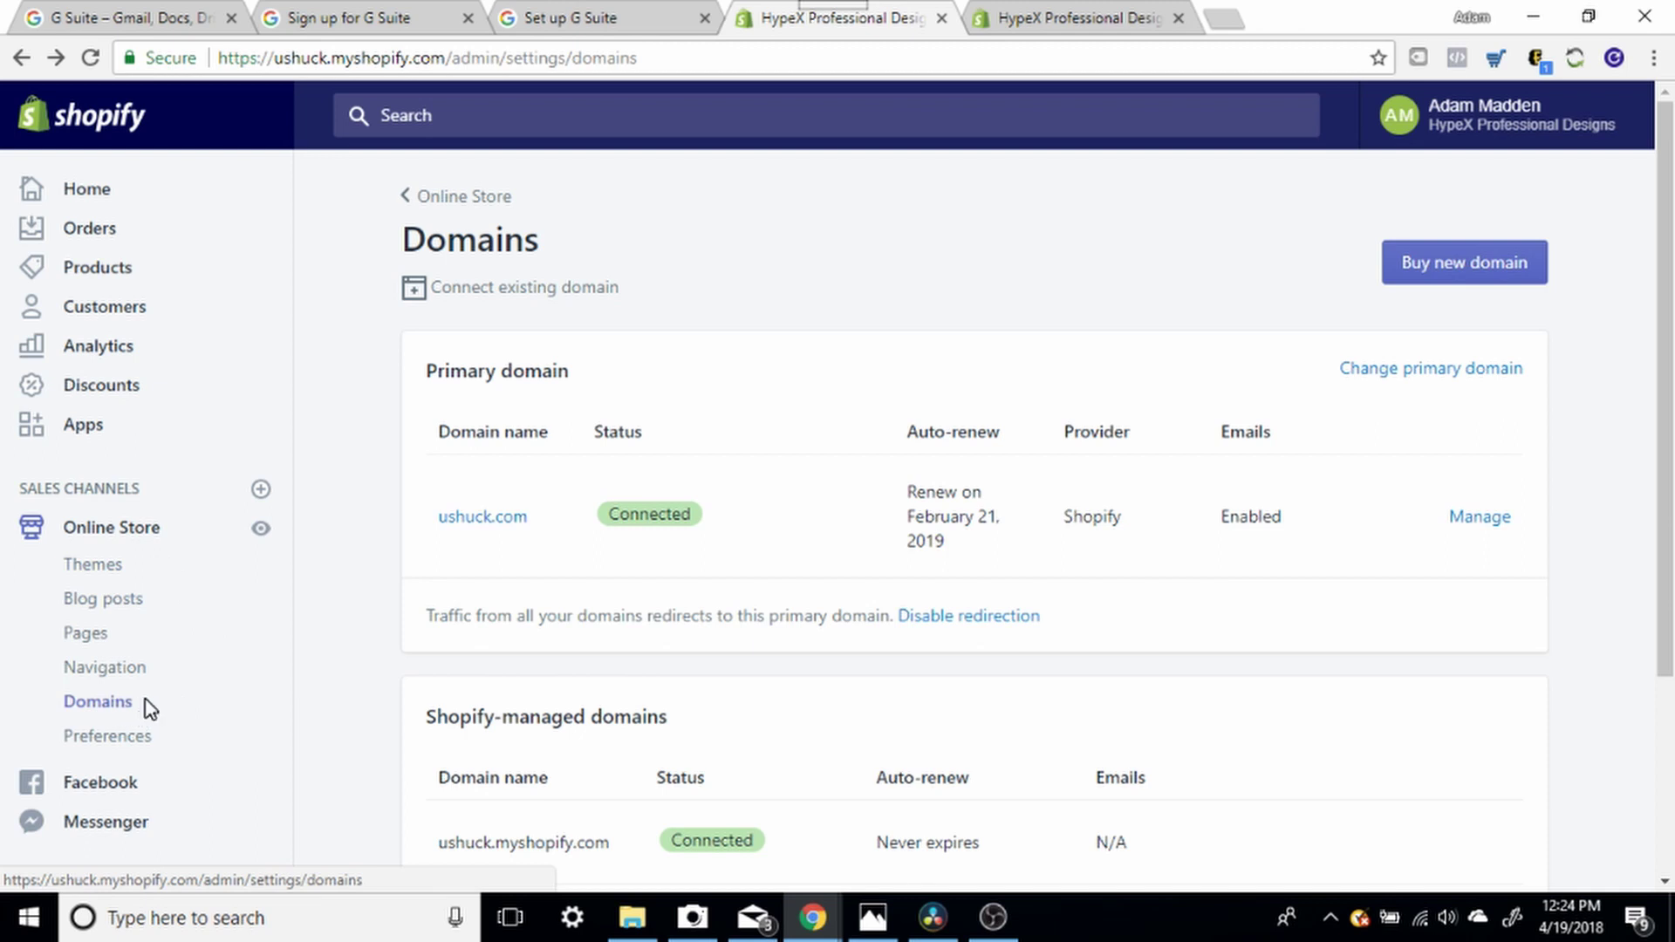
Make a small drag on the Shopify Domains page listing ushuck.com as primary domain
mouse_move(129, 703)
left_mouse_down()
mouse_move(101, 695)
mouse_move(132, 702)
left_mouse_up()
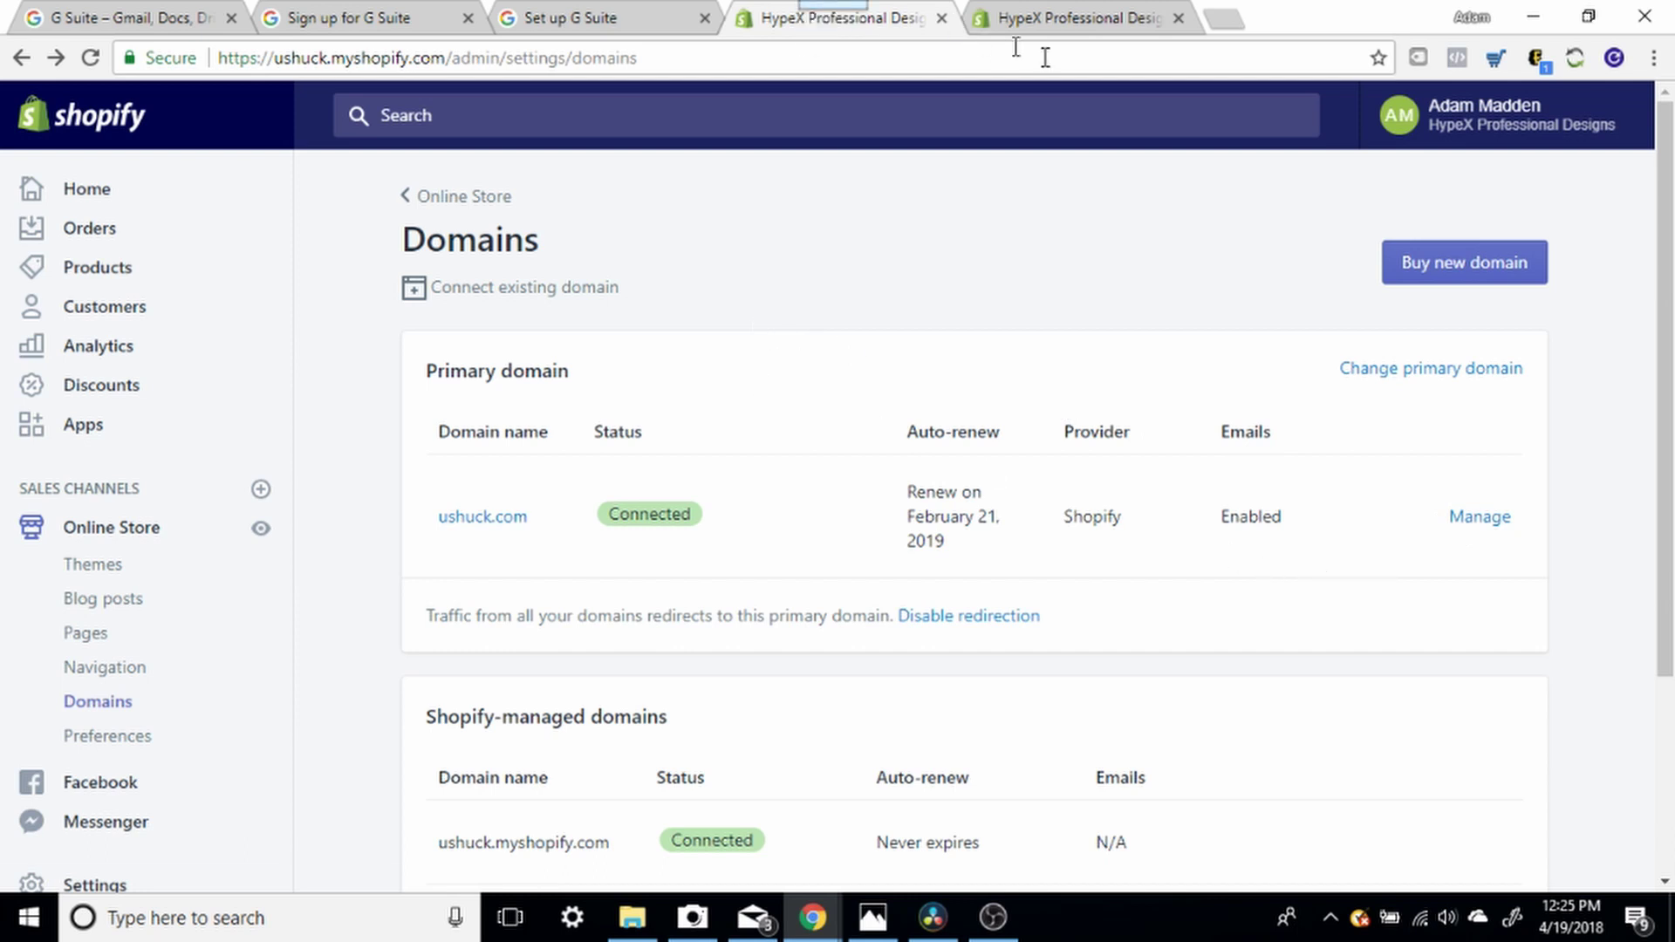
Open the ushuck.com domain details in Shopify and scroll through its email hosting and subdomains
left_click(1121, 26)
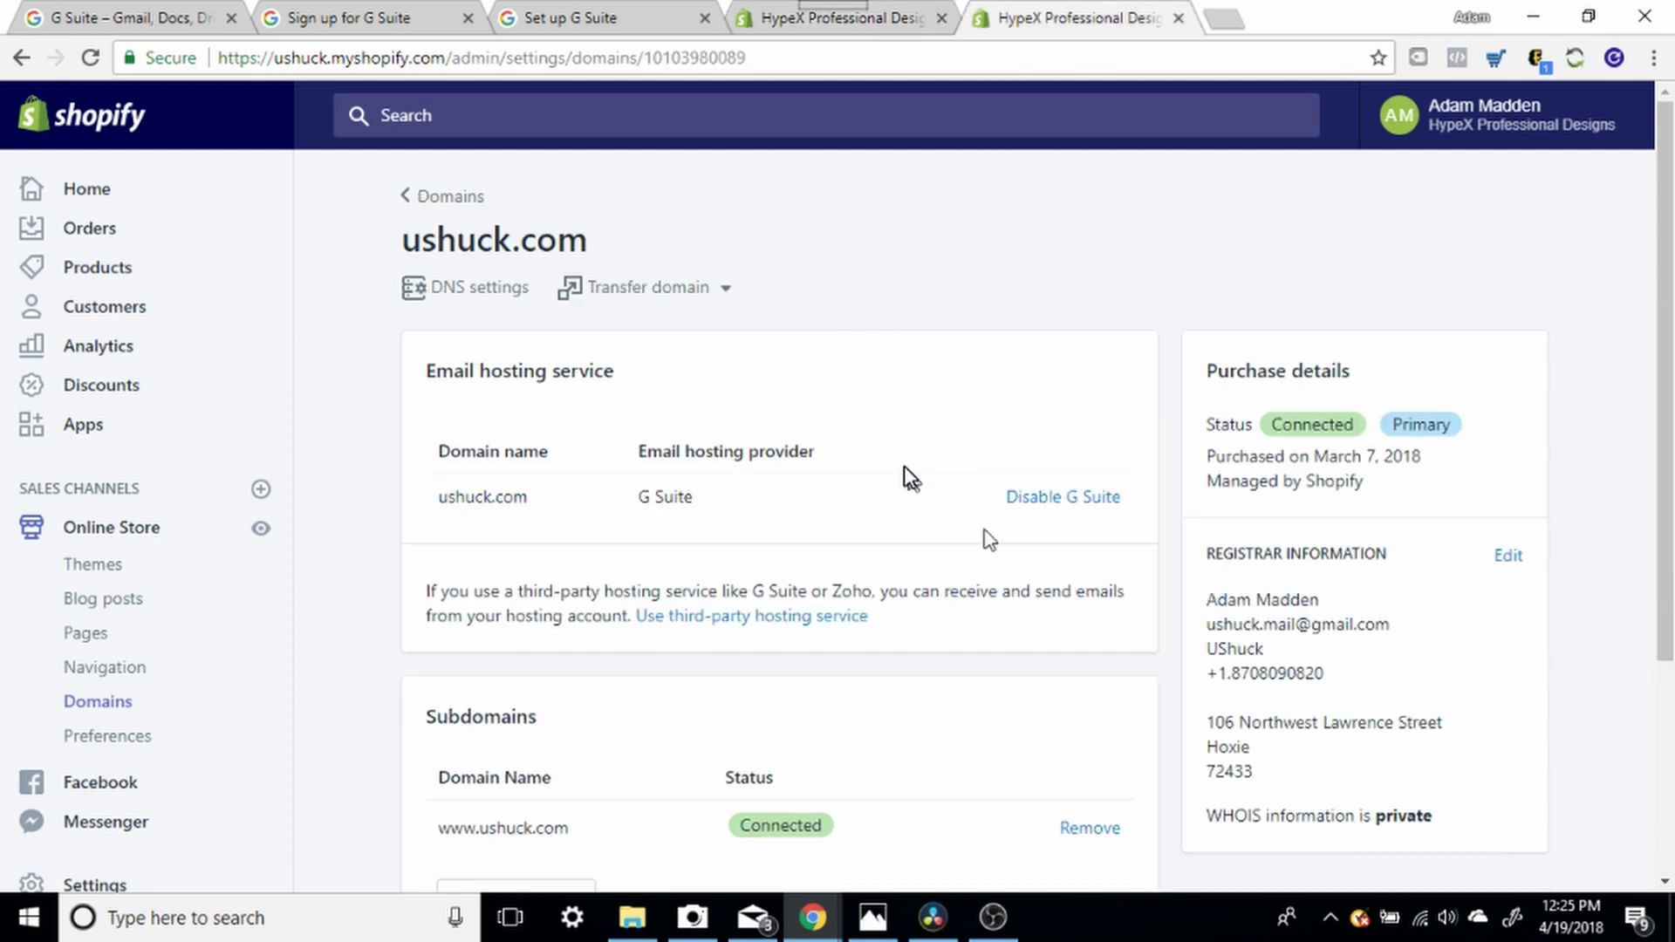
scroll(872, 479, "down", 1)
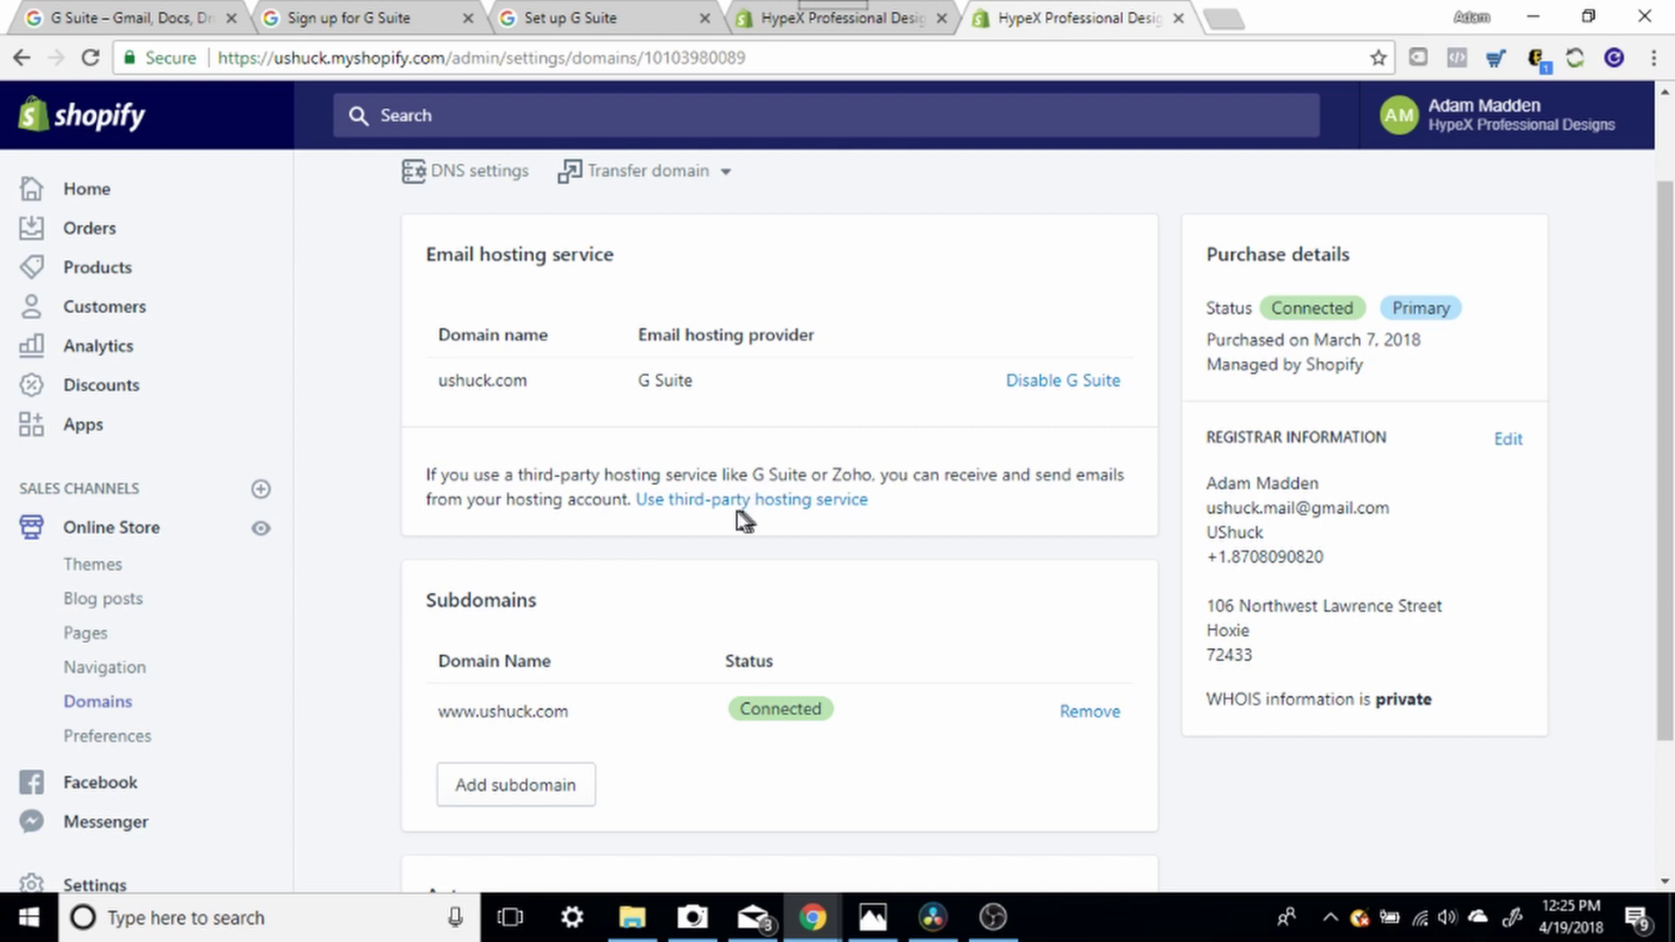
scroll(790, 515, "down", 1)
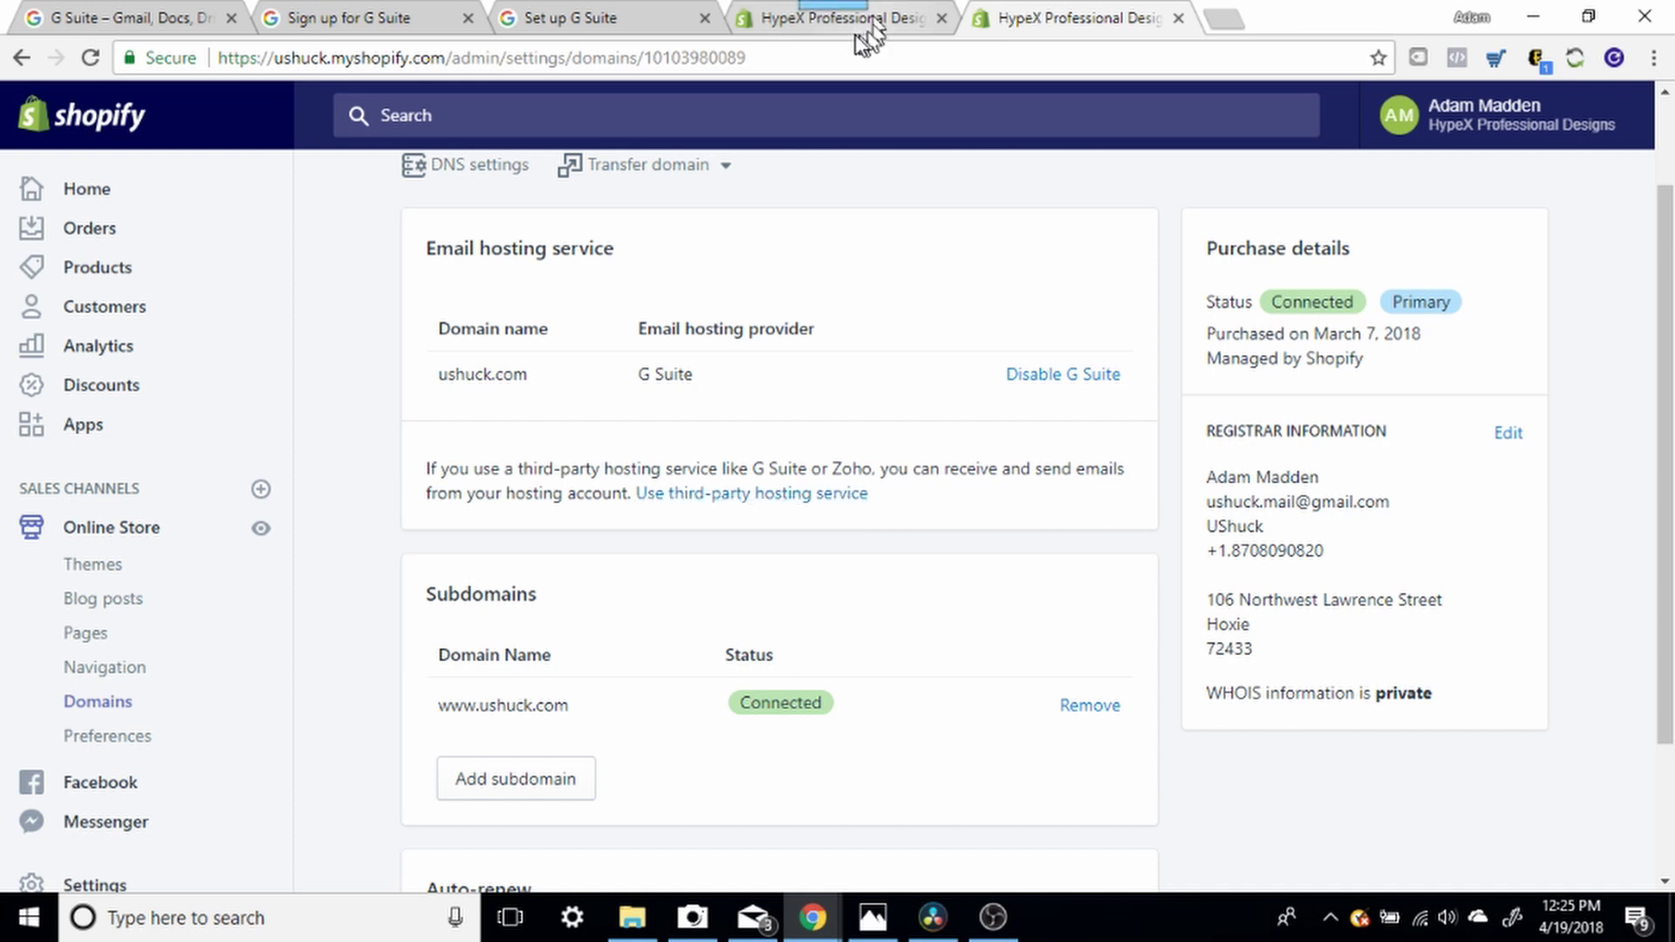
Select the full verification meta tag in G Suite and return to the Shopify domain settings
left_click(602, 18)
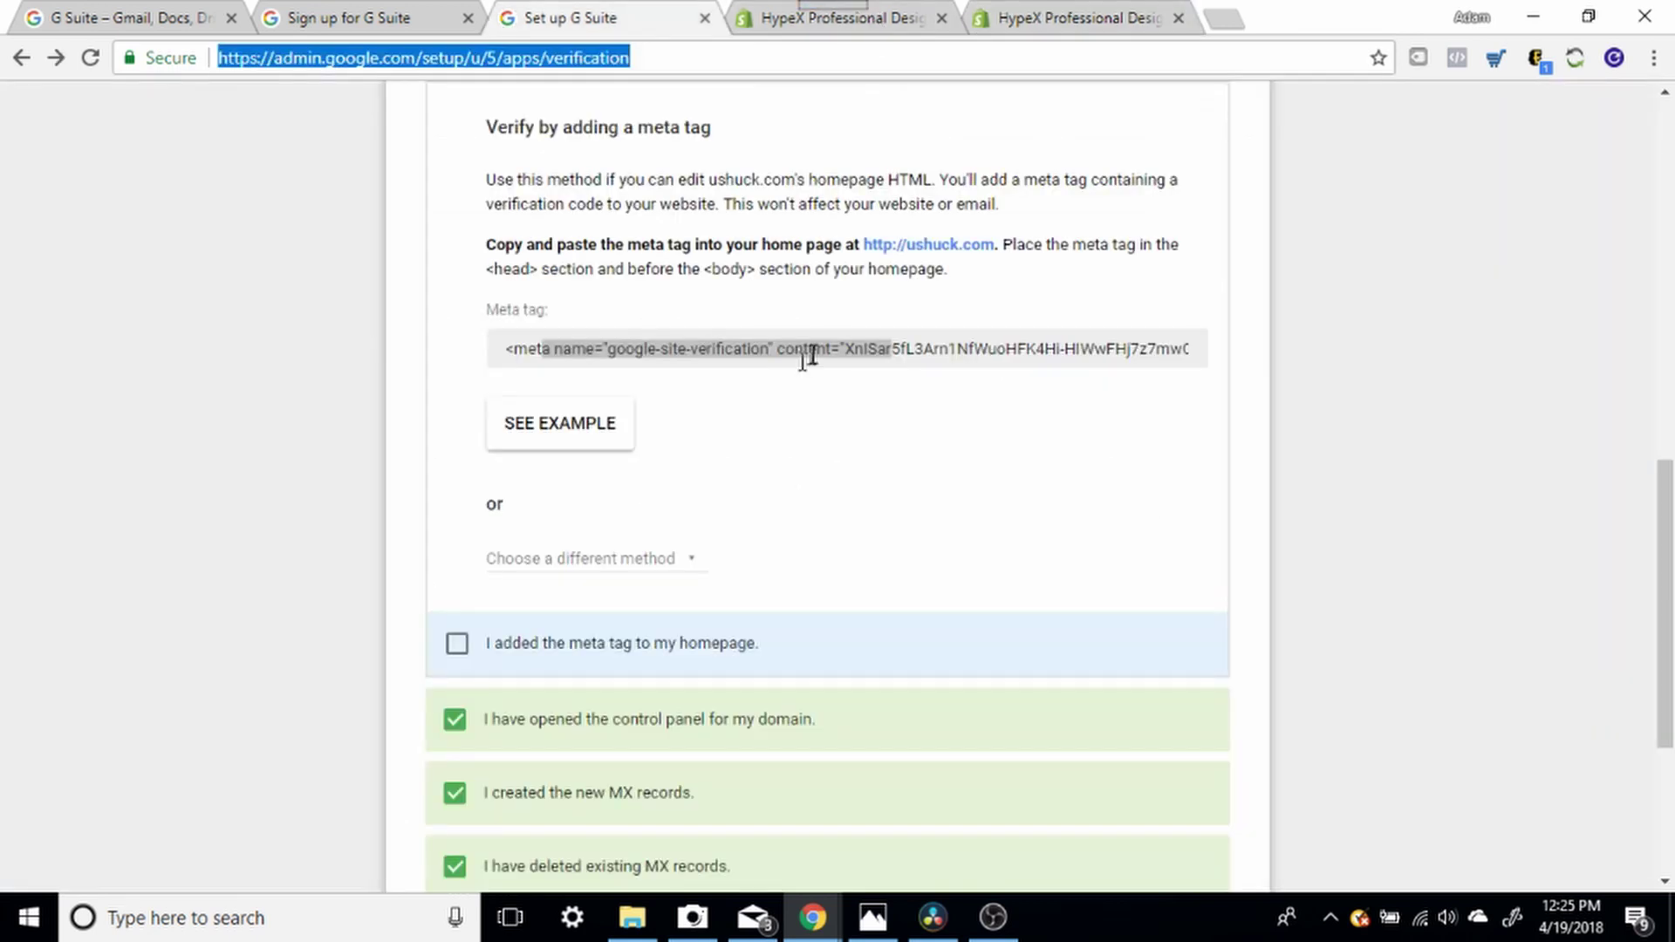
left_click(966, 348)
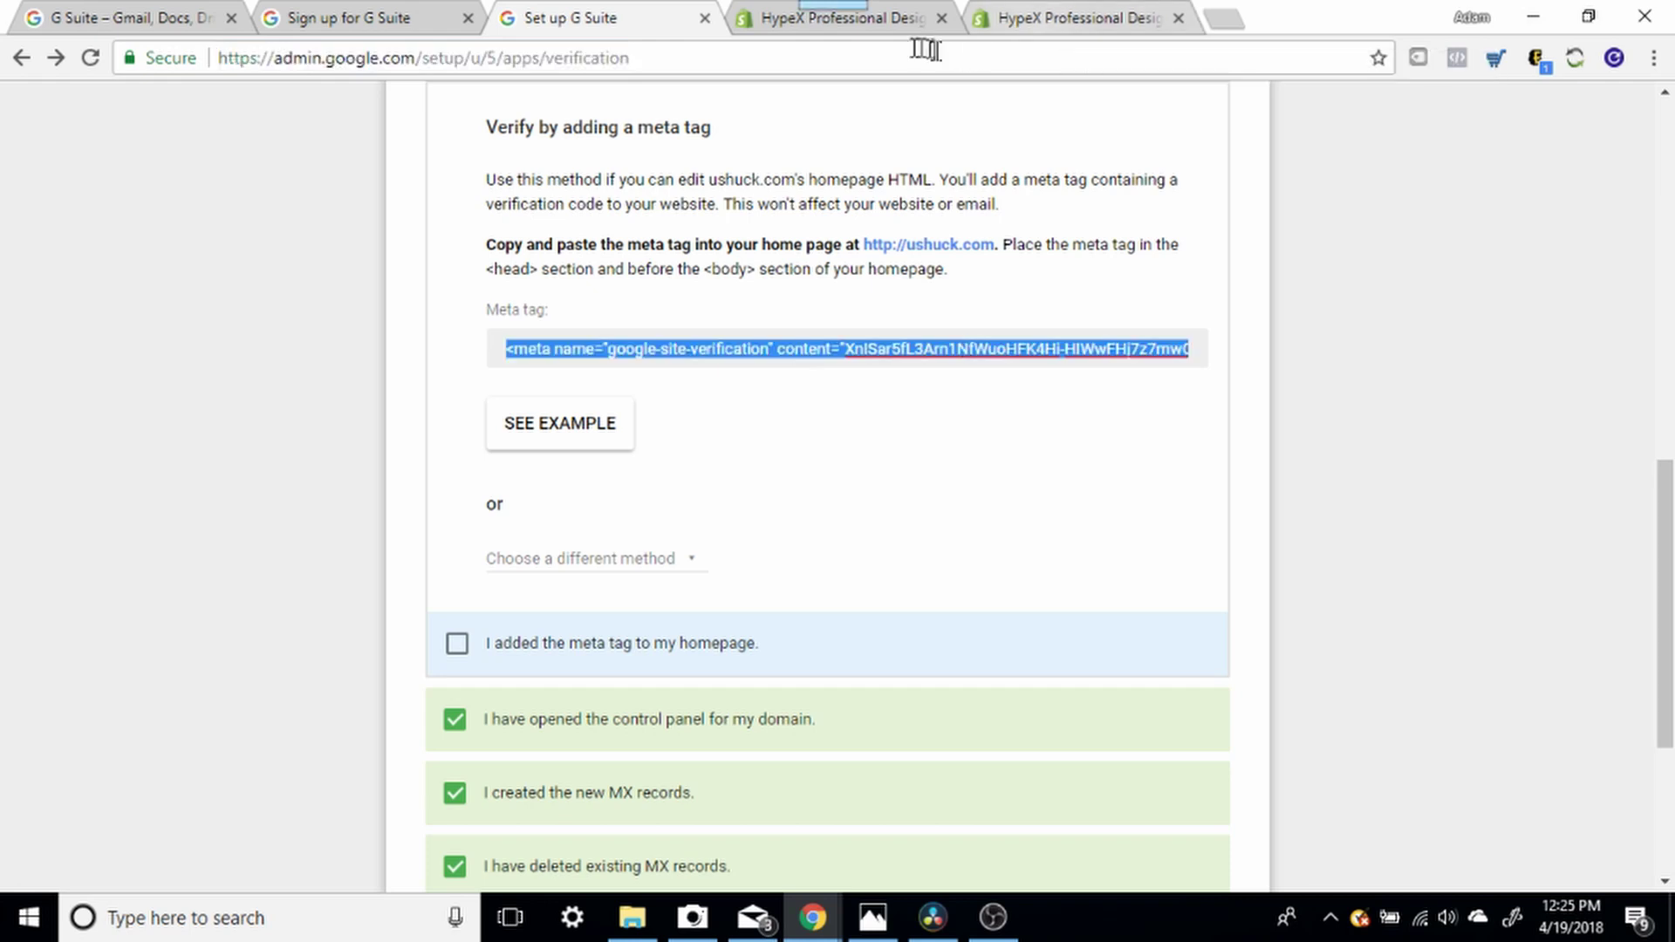
left_click(1079, 18)
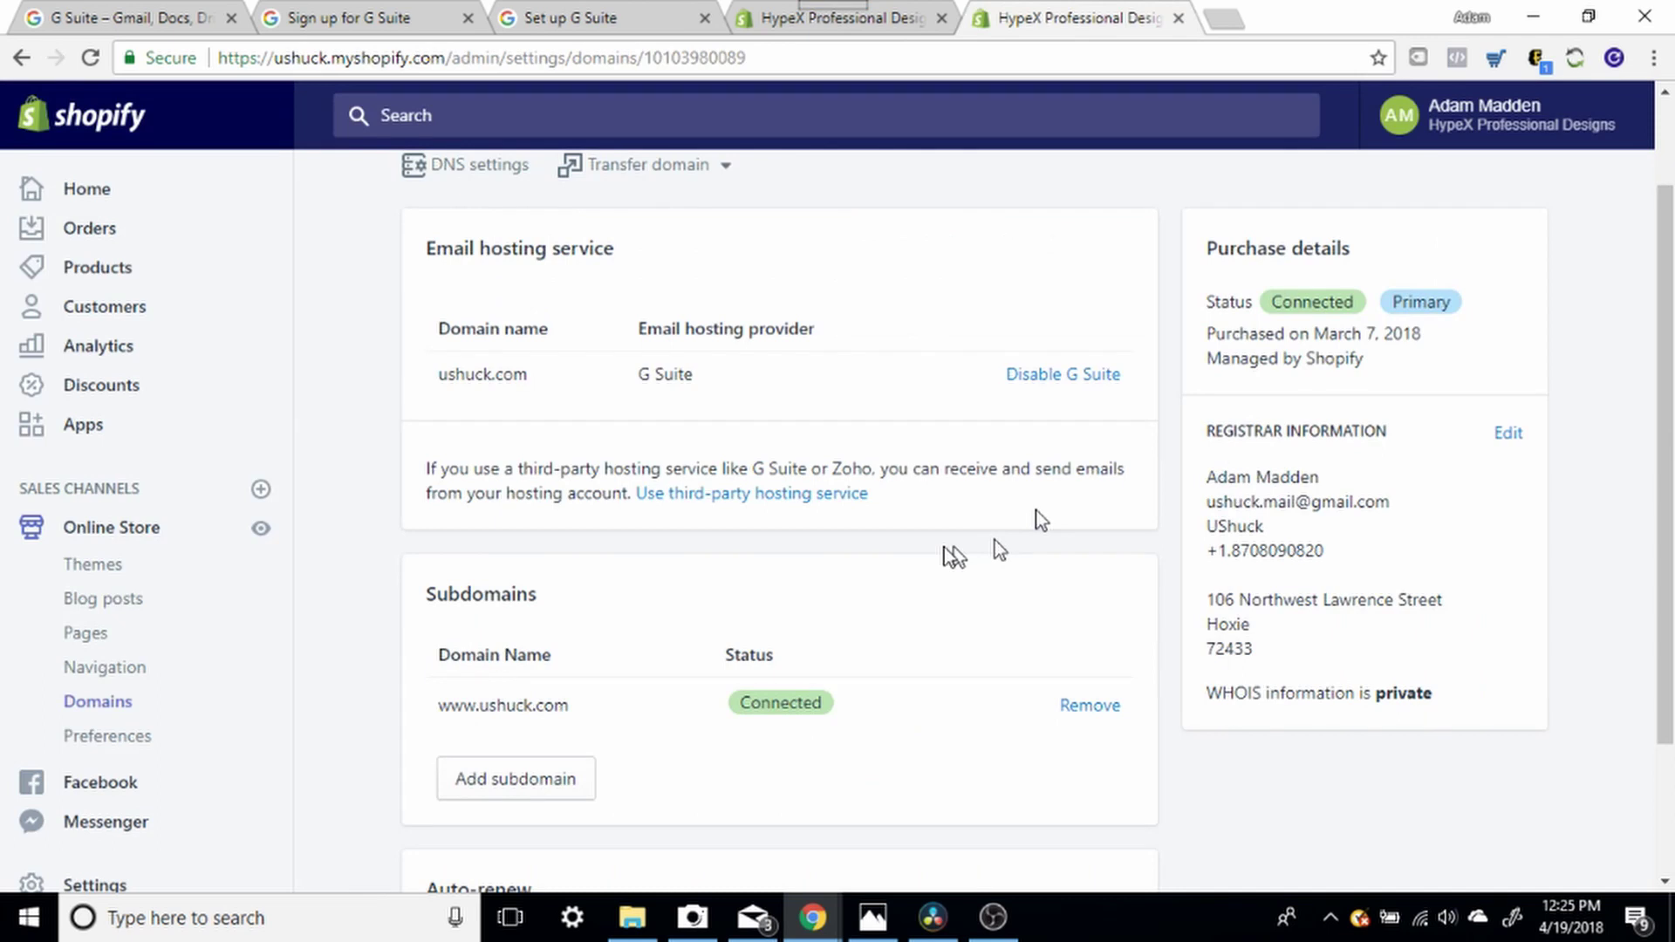
Open Shopify's third-party email hosting form, try pasting into the meta tag field, then close it unsaved
left_click(767, 493)
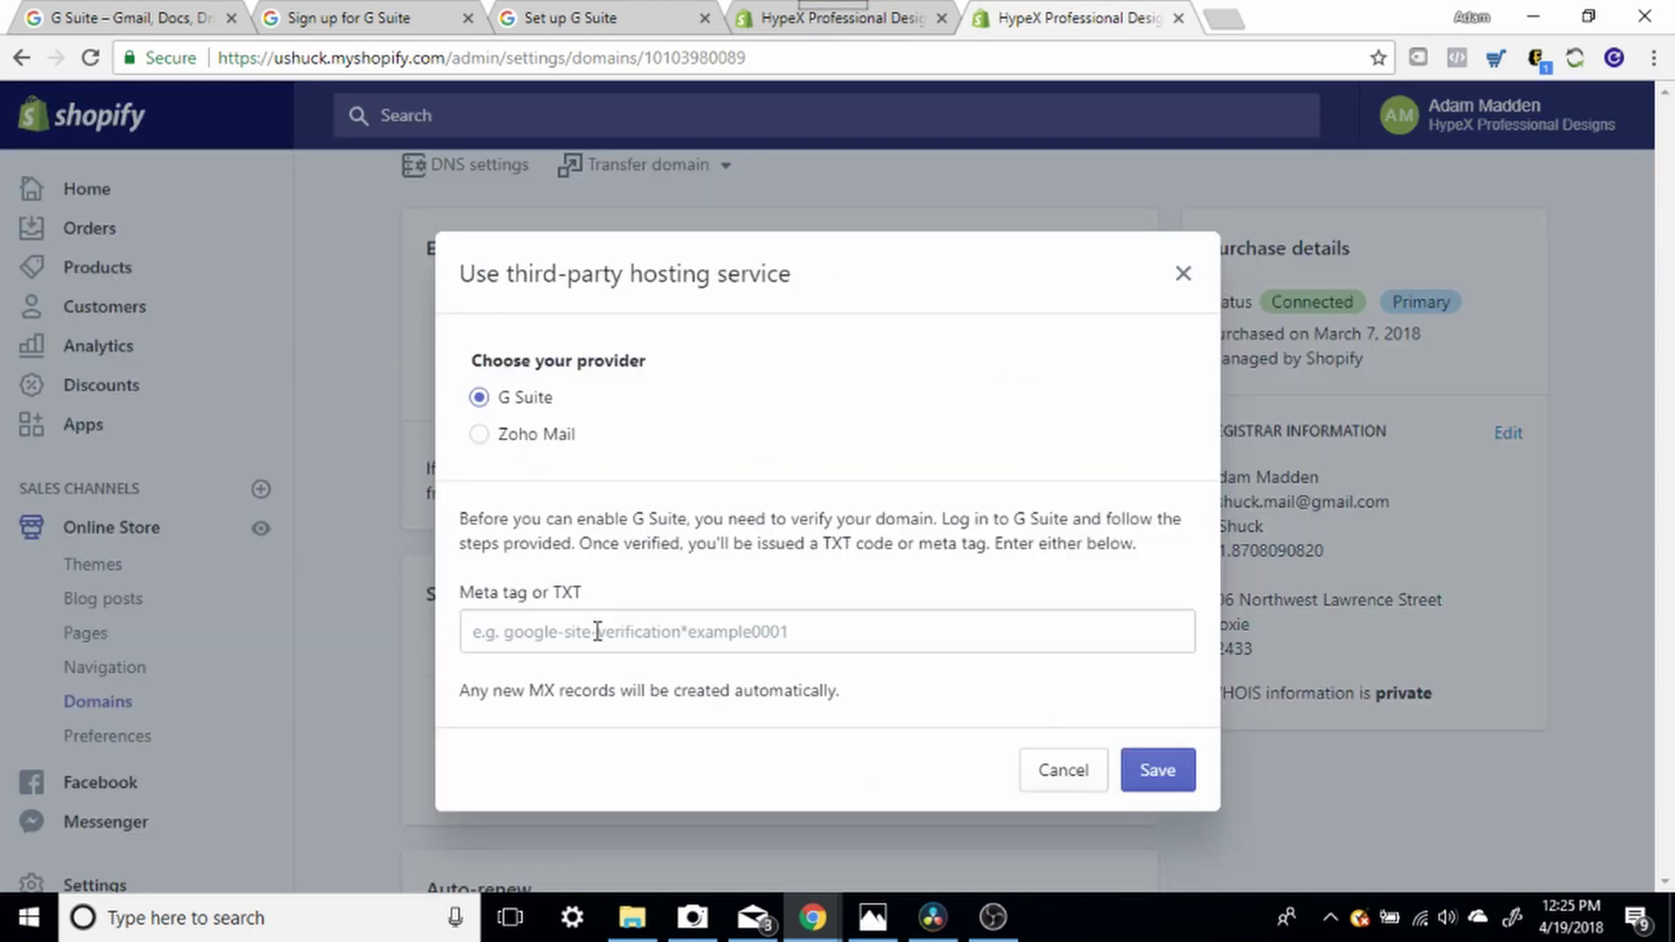
left_click(842, 631)
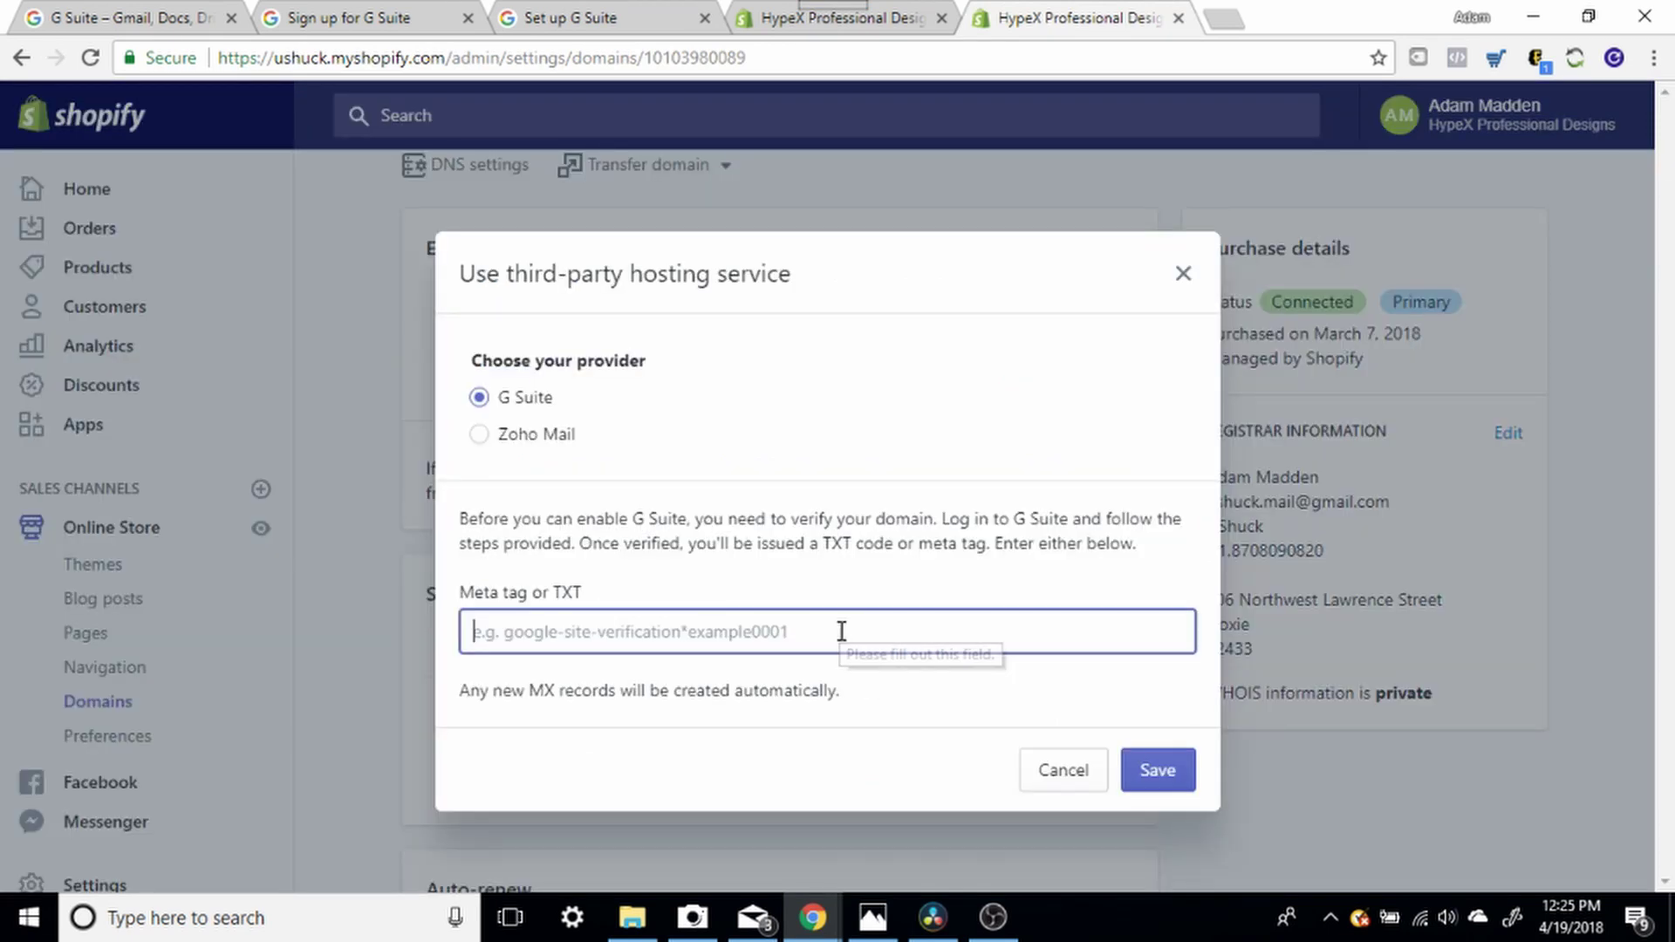
right_click(841, 632)
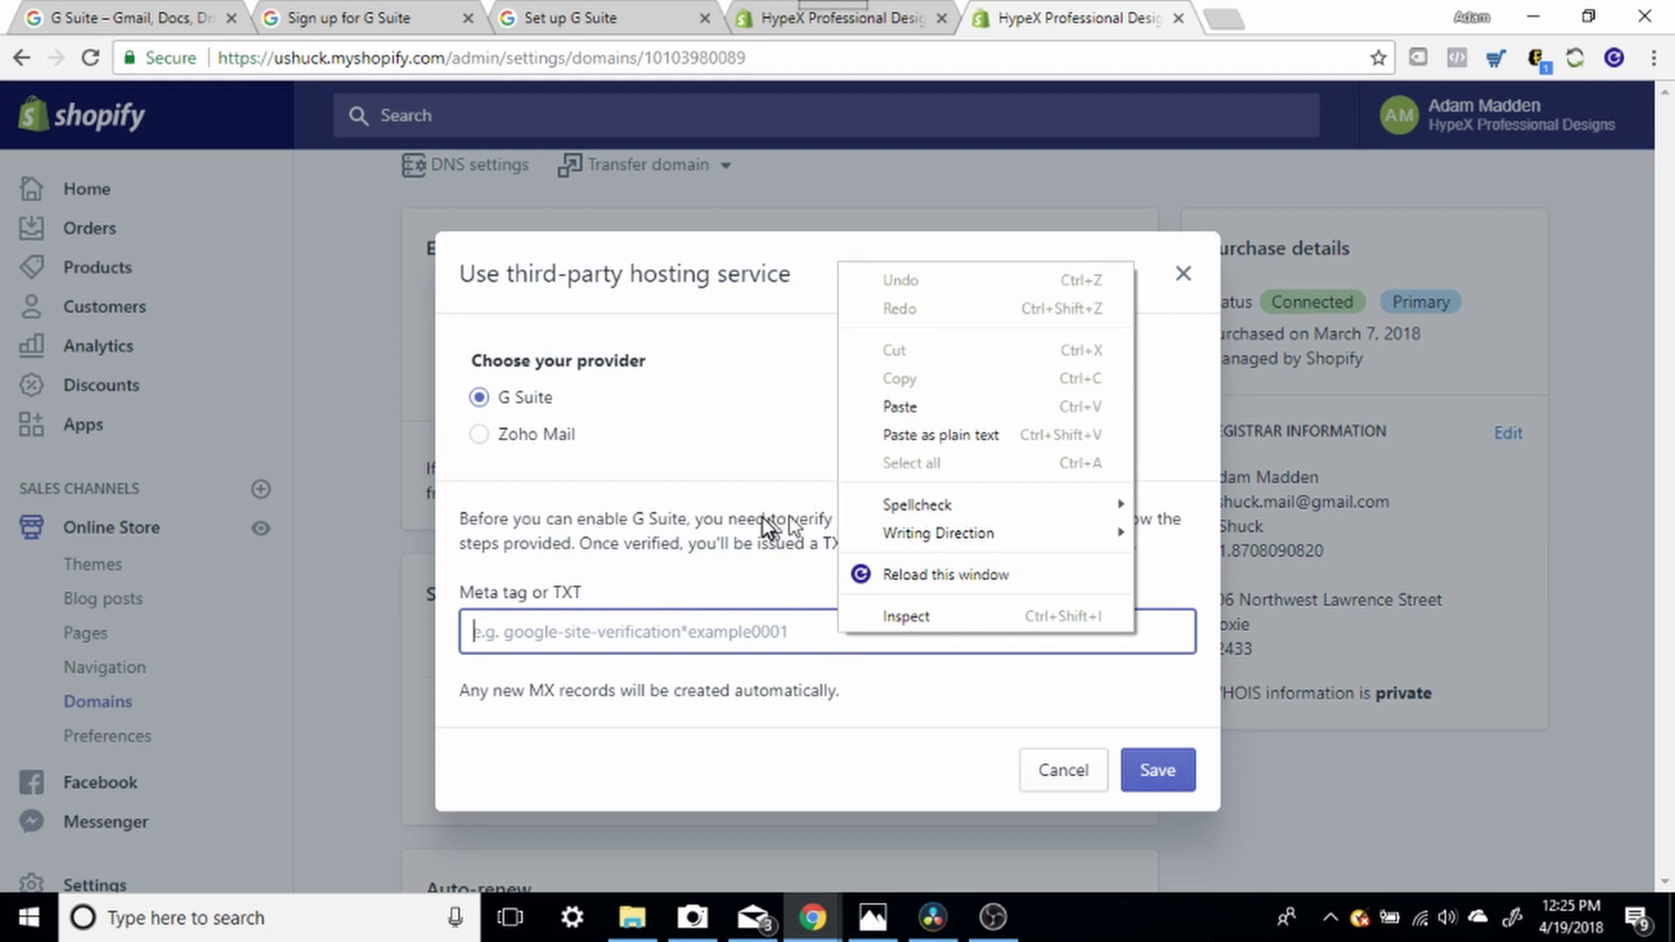
left_click(1130, 247)
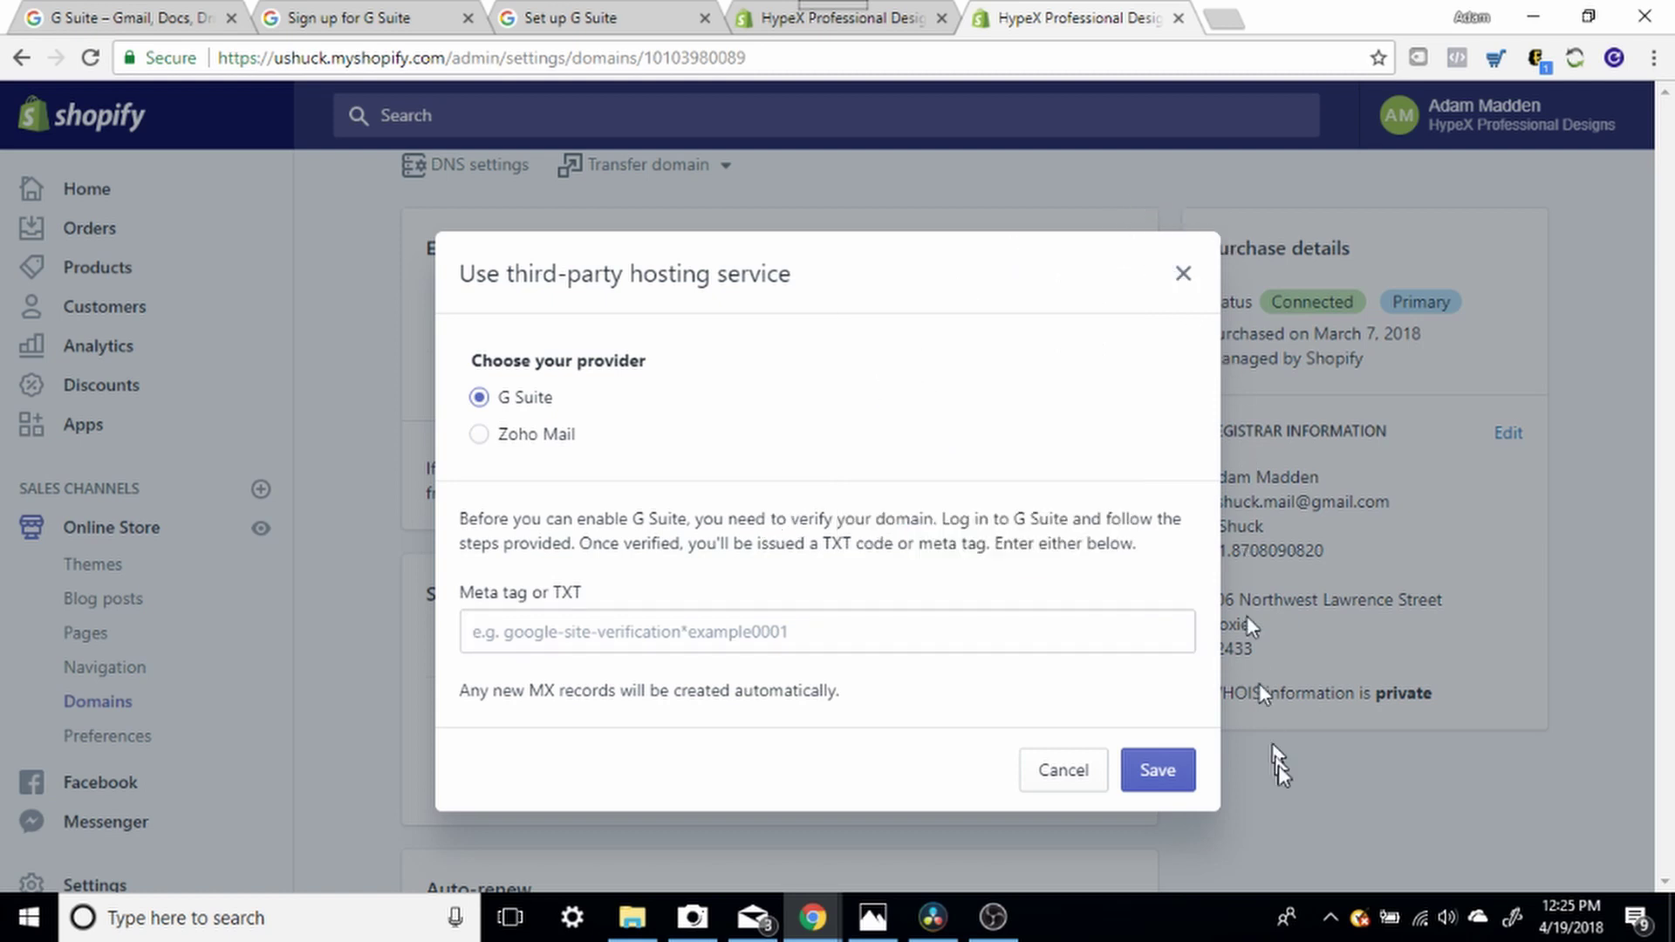
left_click(1180, 272)
left_click(638, 21)
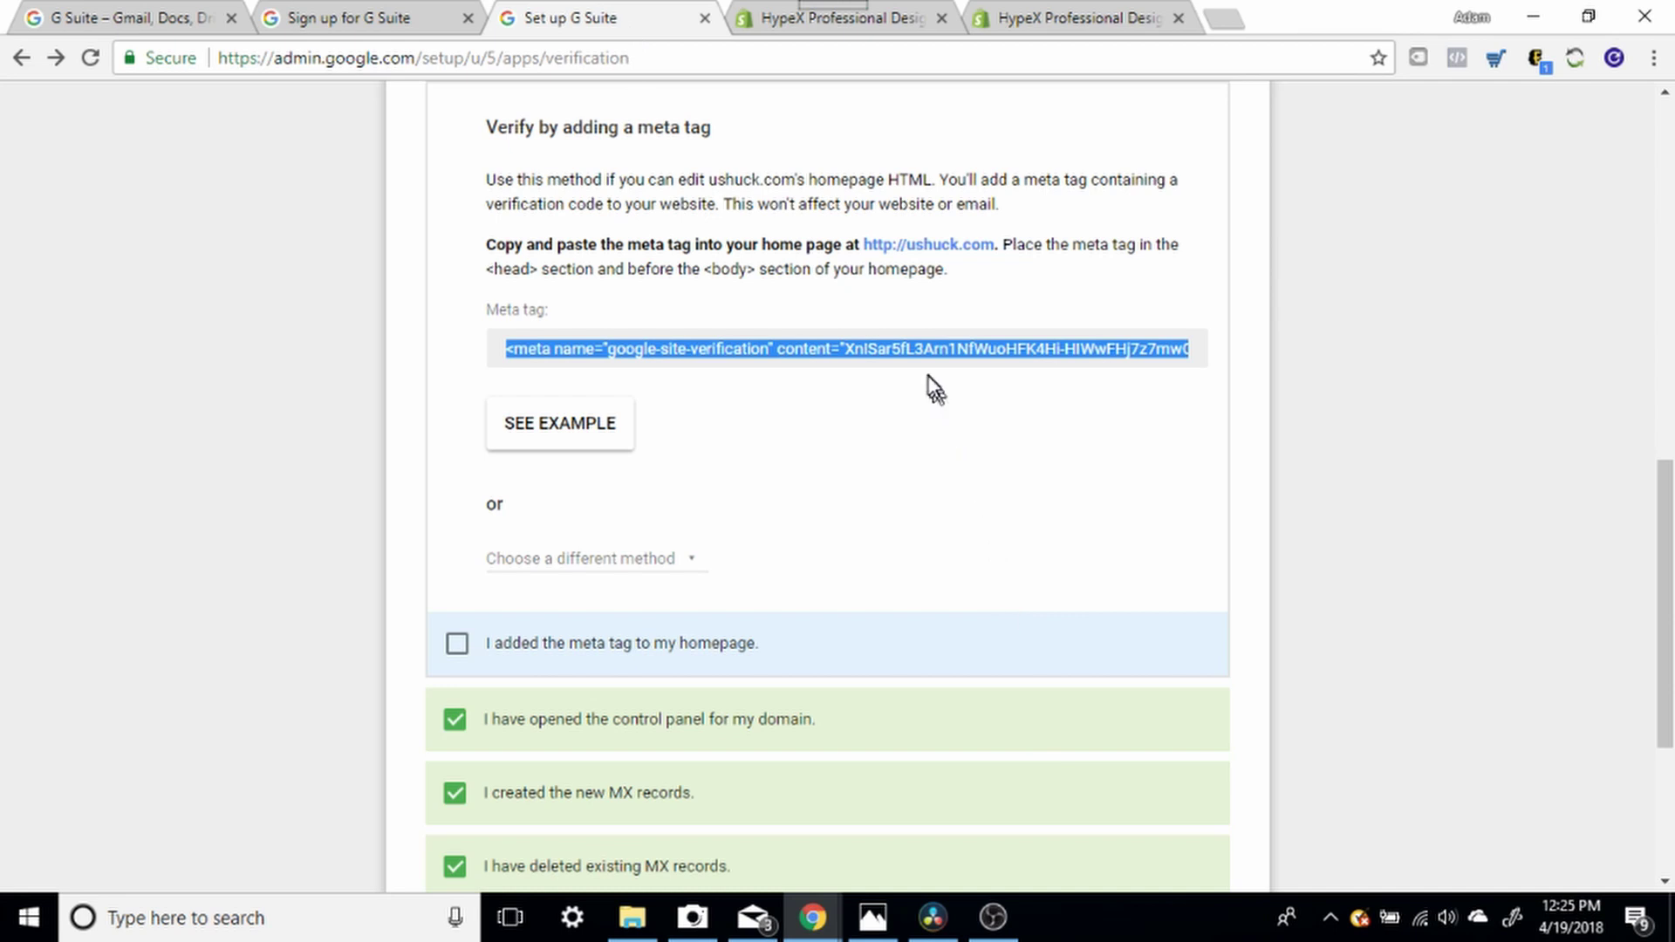
Tick 'I added the meta tag to my homepage' on the ushuck.com checklist
left_click(456, 643)
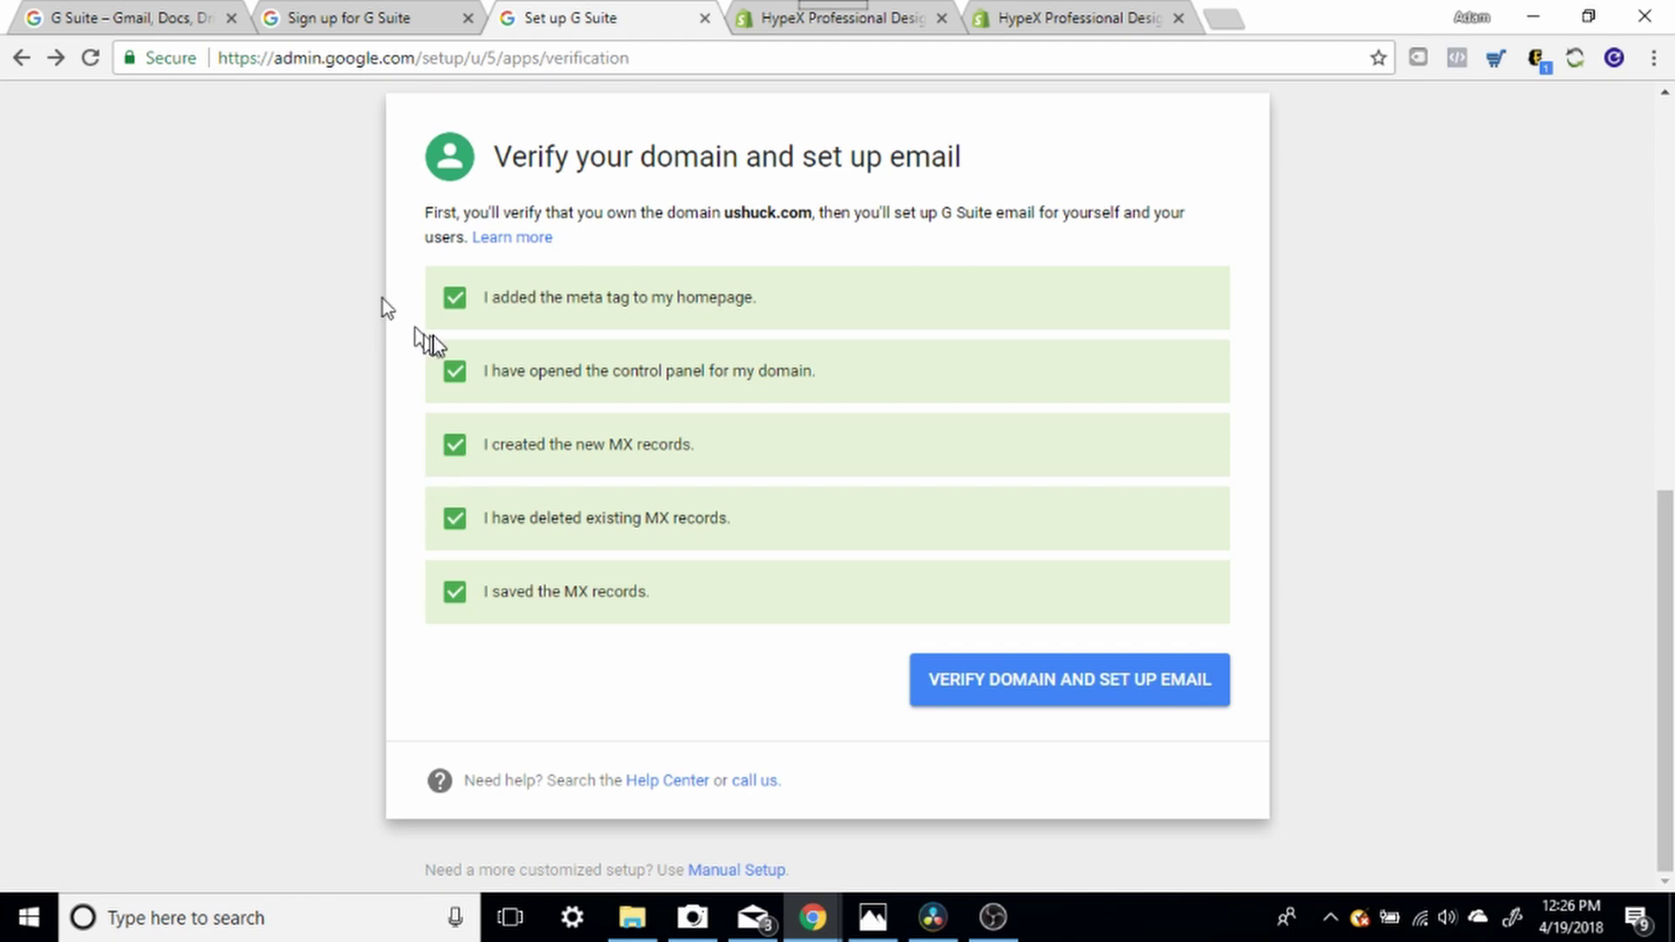
Run Verify Domain and Set Up Email for ushuck.com and wait for the completion message
left_click(1052, 689)
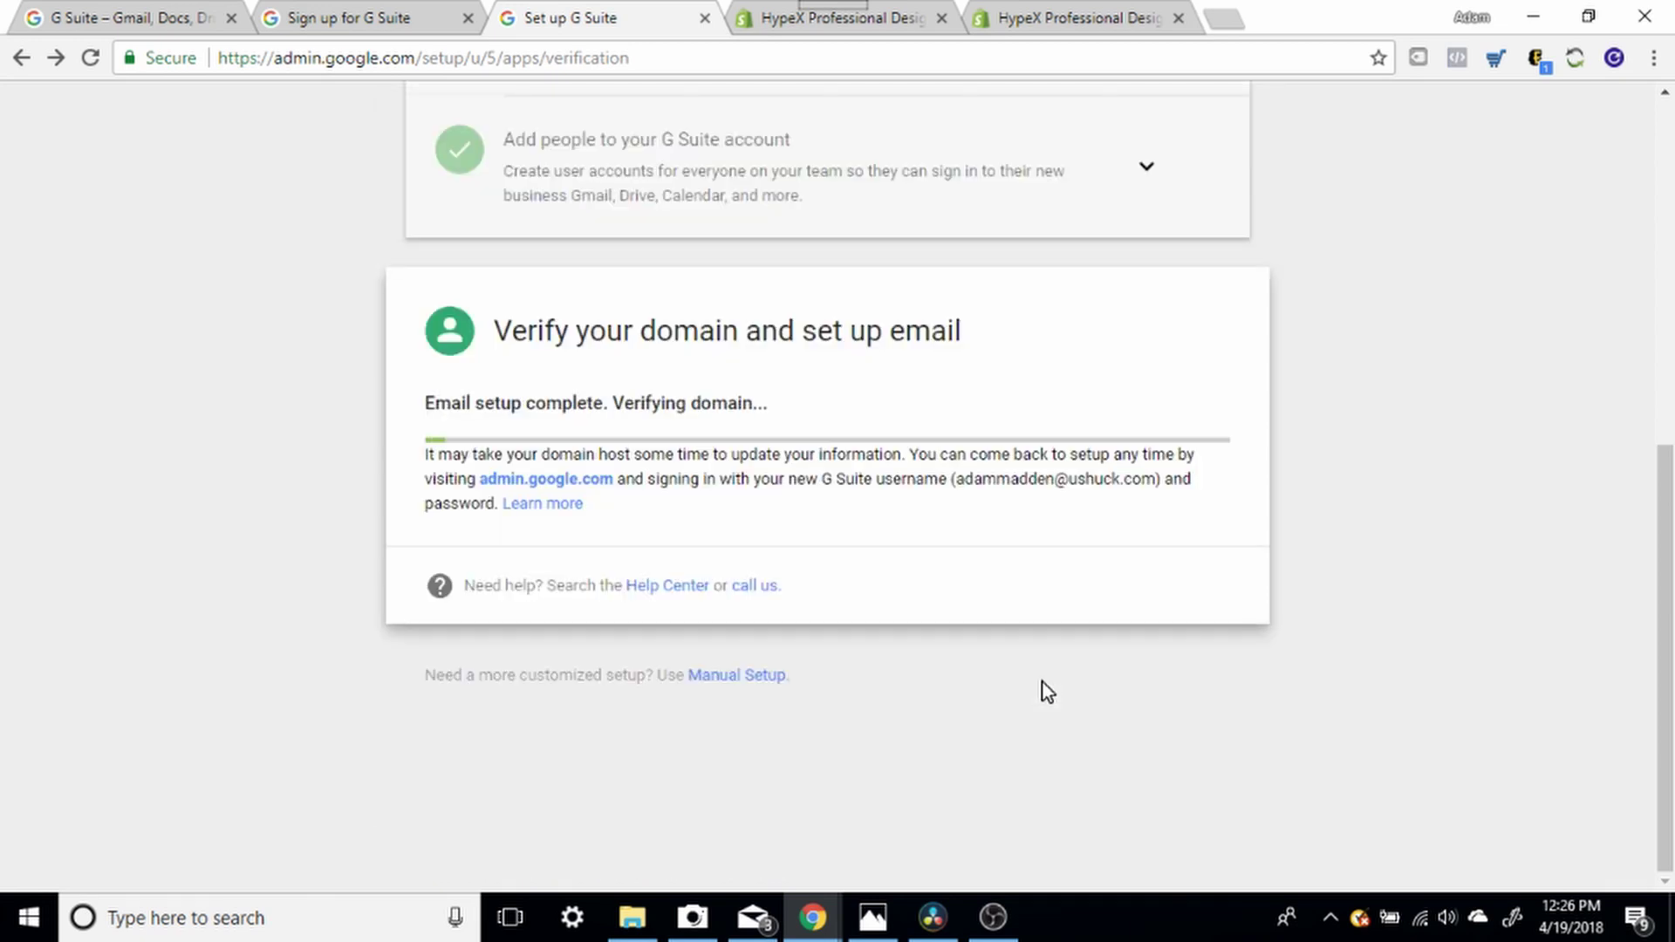